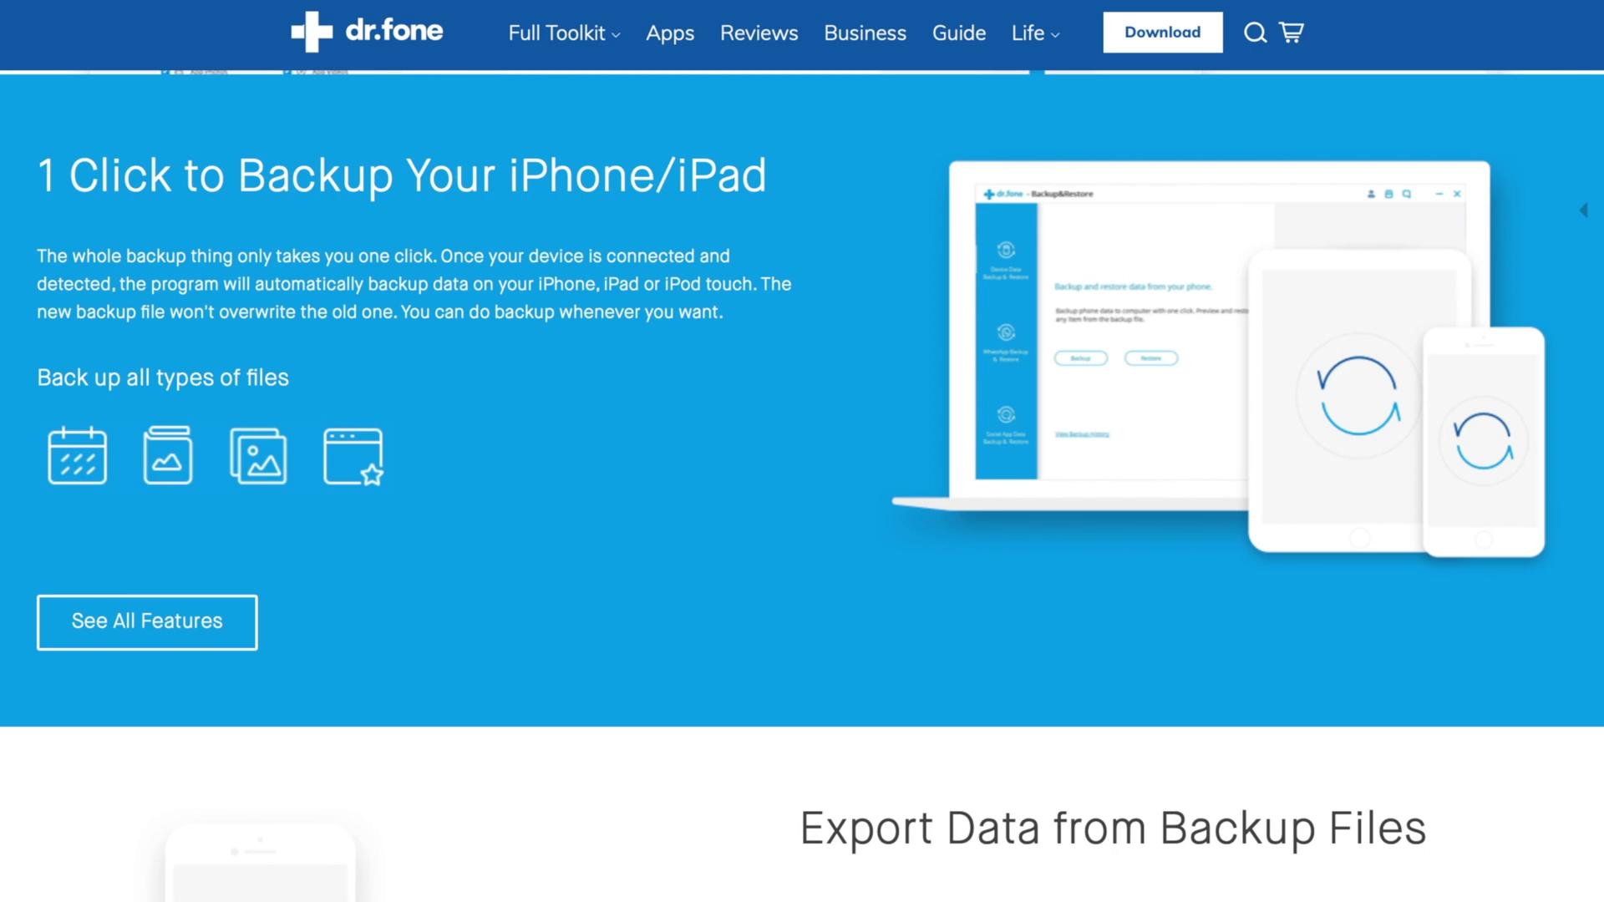
{"action": "scroll", "coordinate": [802, 452], "scroll_direction": "down", "scroll_amount": 5}
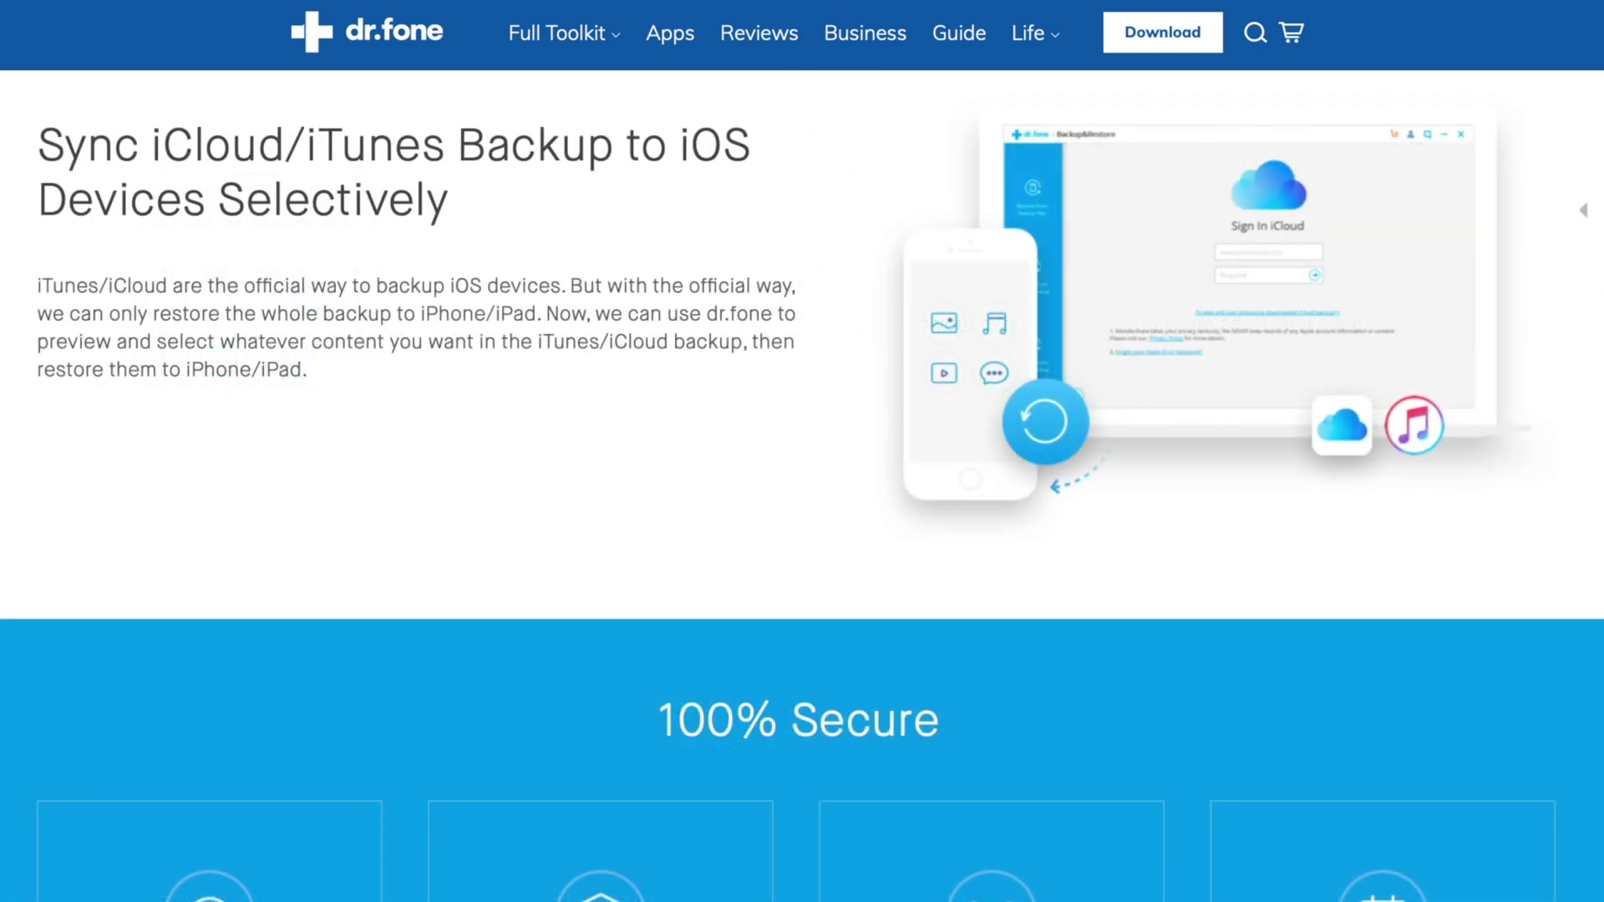
{"action": "scroll", "coordinate": [802, 451], "scroll_direction": "down", "scroll_amount": 5}
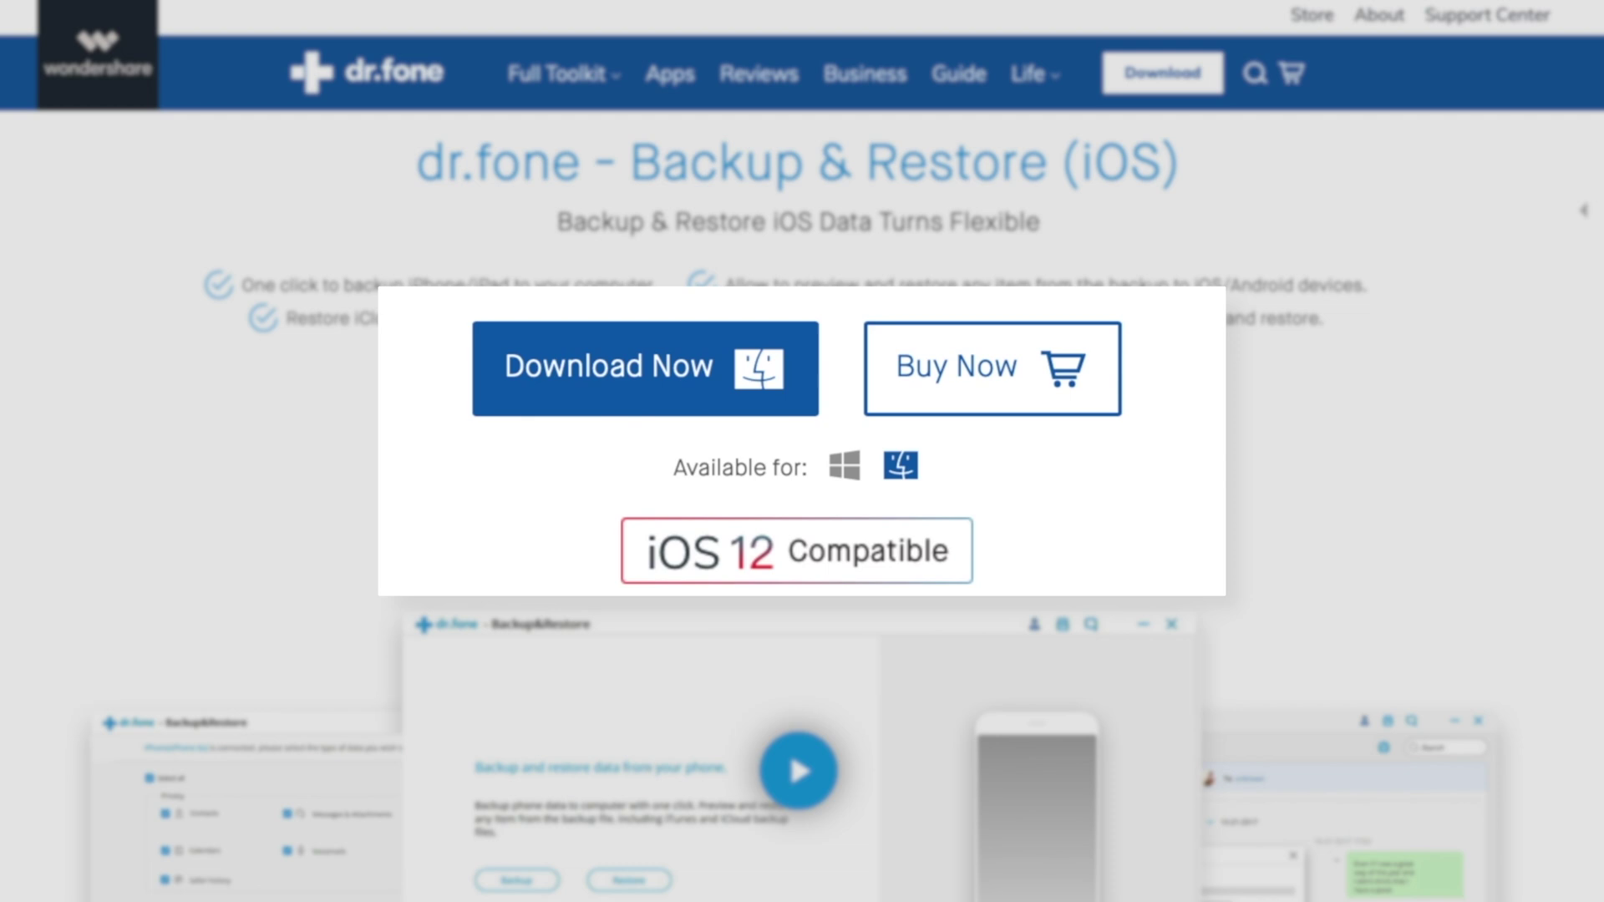
- Check the Windows download option for Backup & Restore (iOS), then switch back to Mac
{"action": "left_click", "coordinate": [847, 466]}
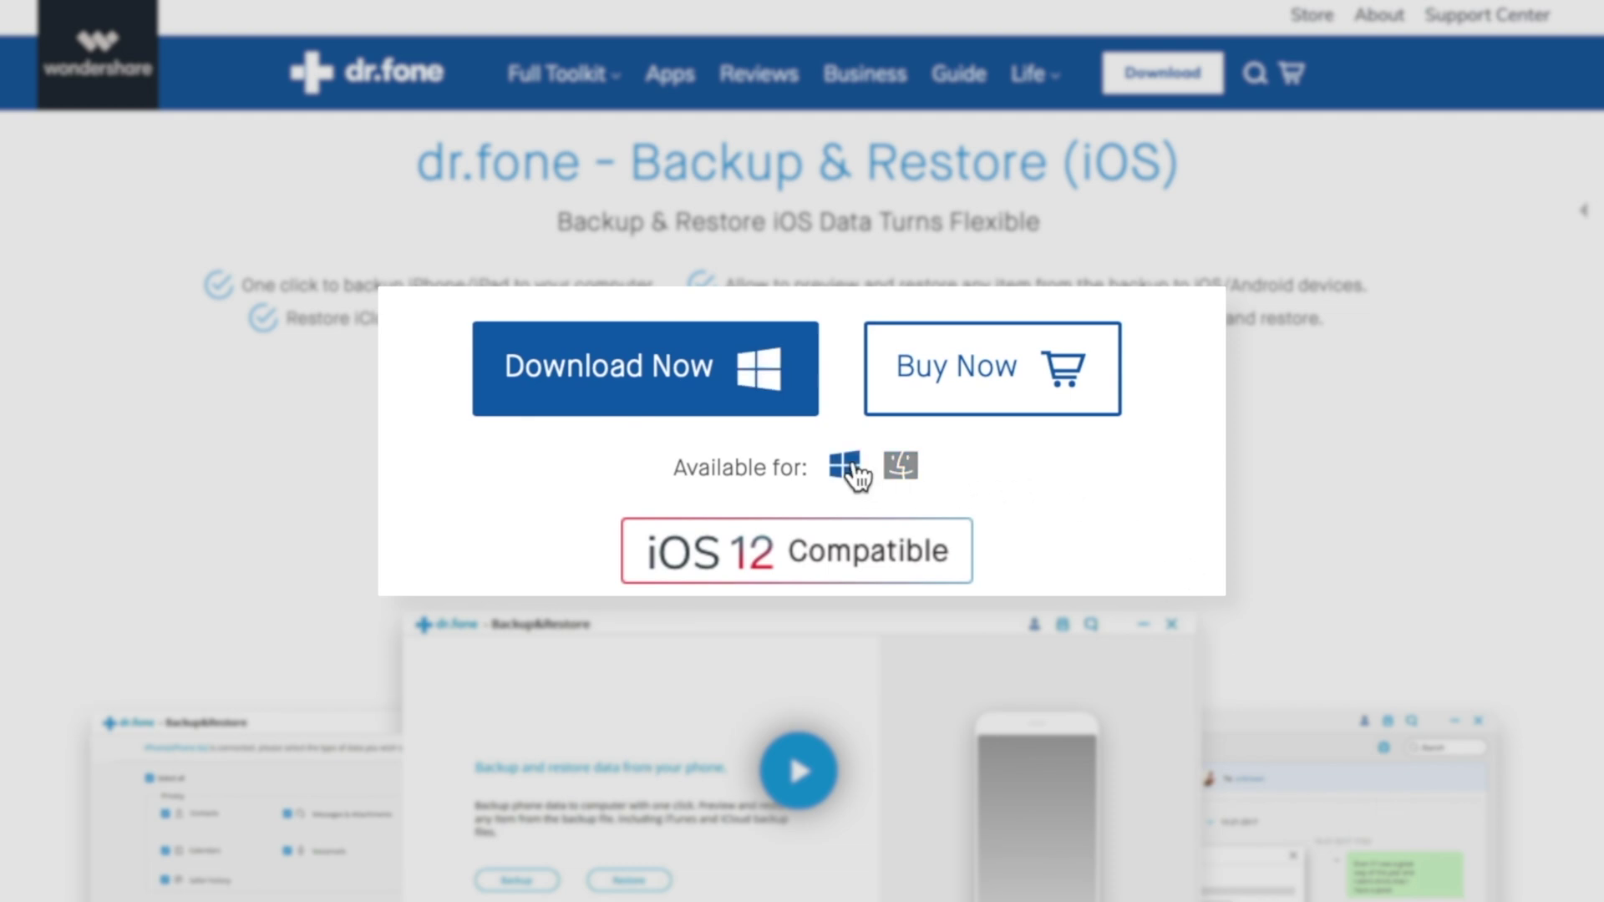
{"action": "left_click", "coordinate": [903, 469]}
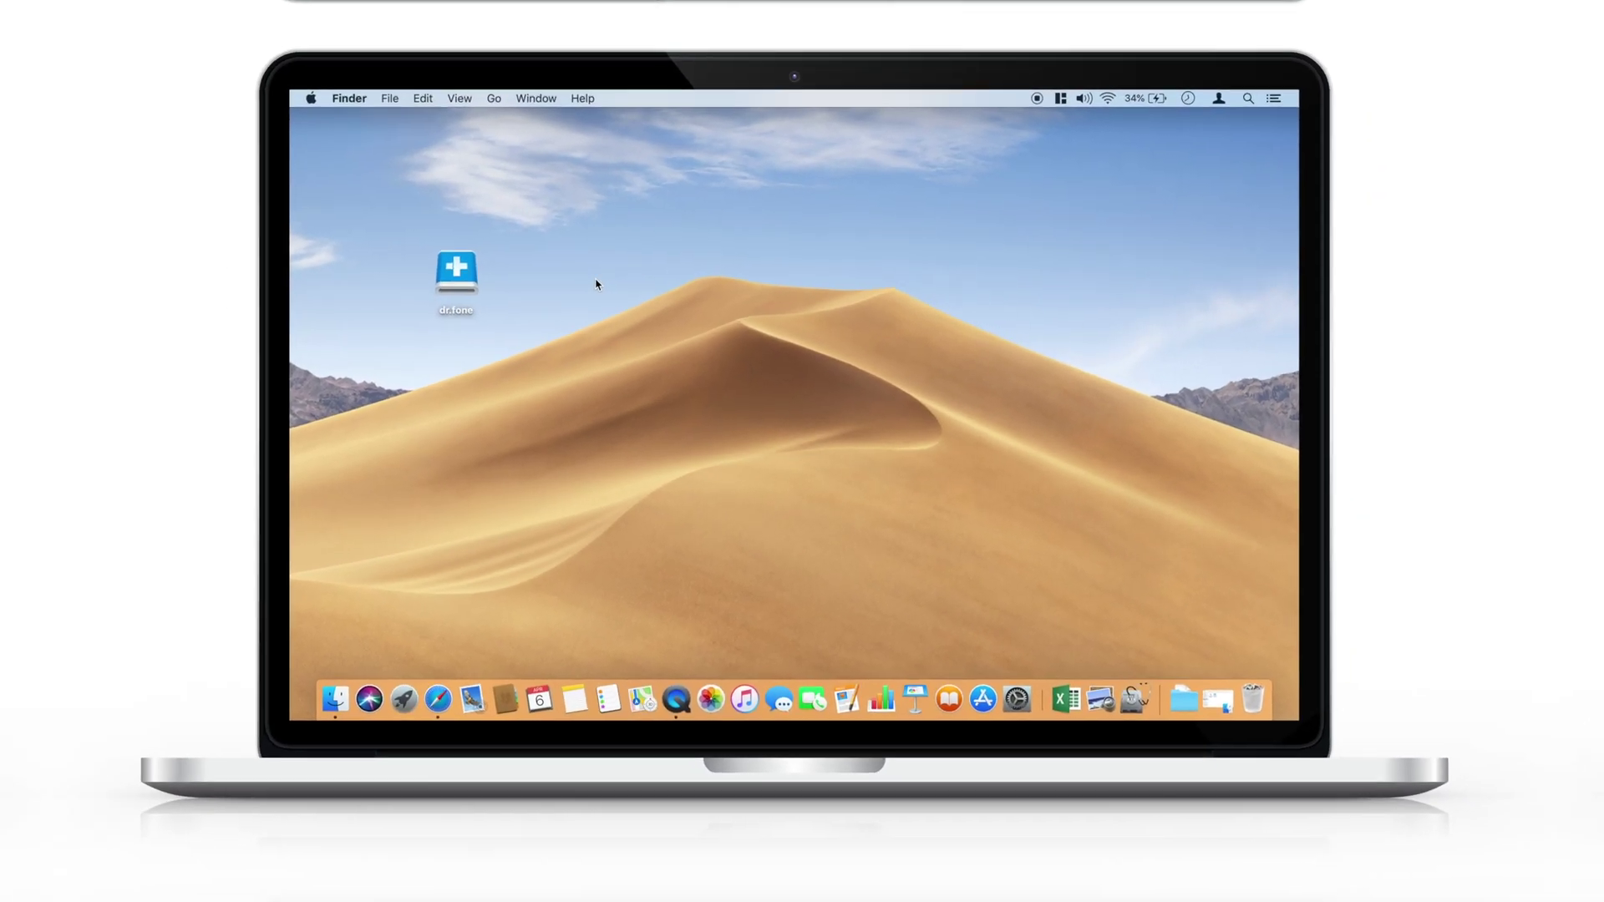
- Drag dr.fone from its installer into Applications, then launch it from Launchpad
{"action": "double_click", "coordinate": [457, 269]}
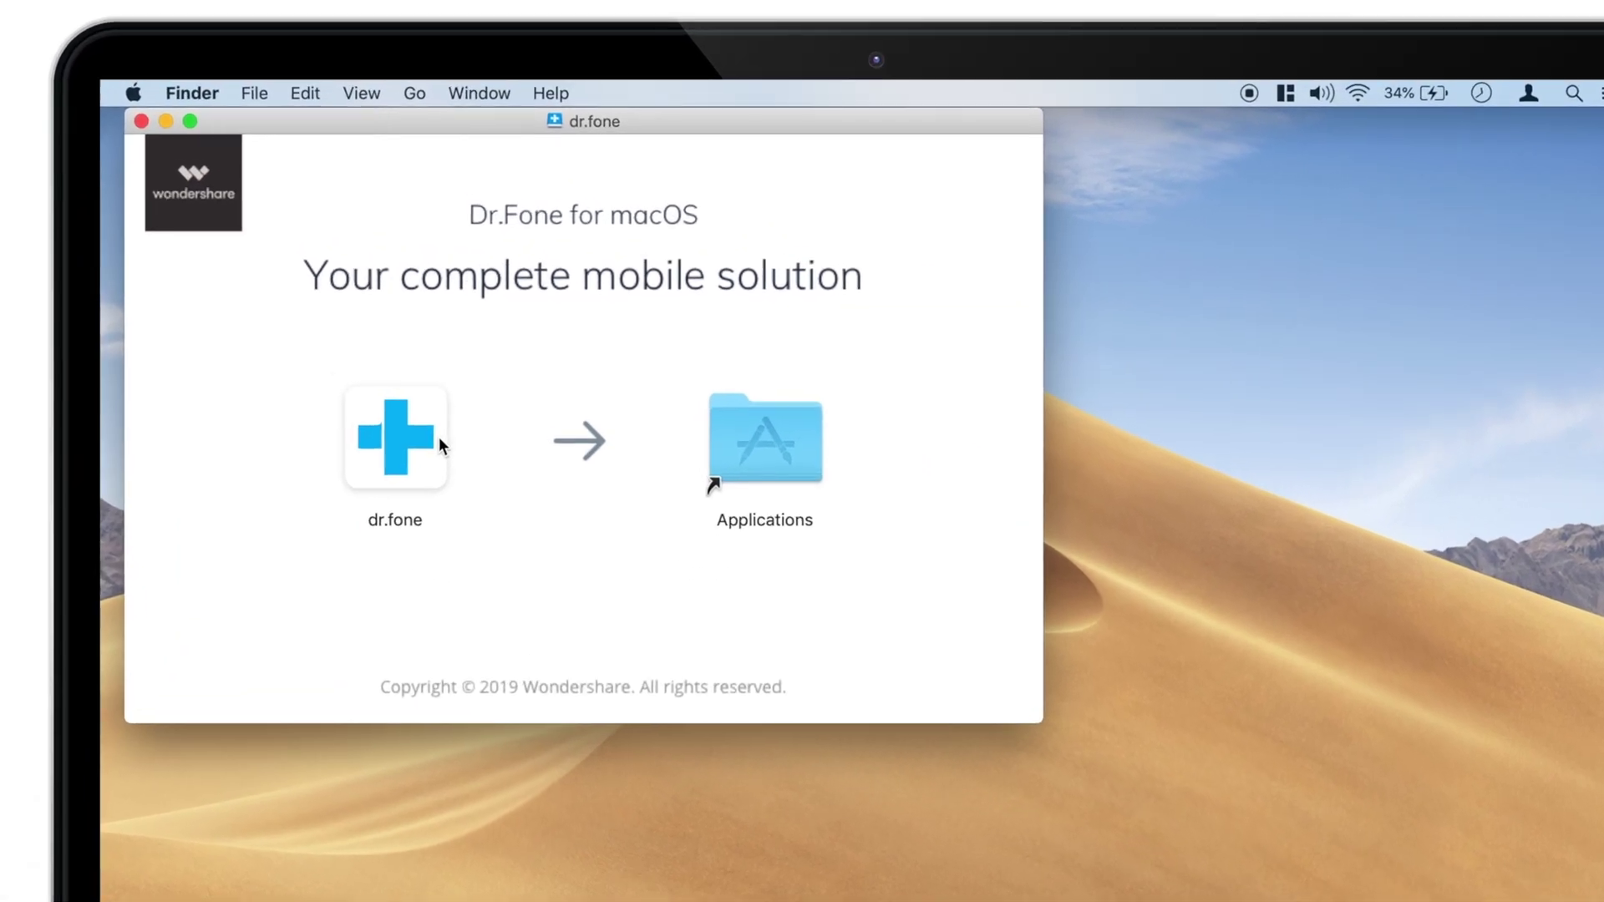
{"action": "left_click_drag", "start_coordinate": [438, 437], "coordinate": [806, 430]}
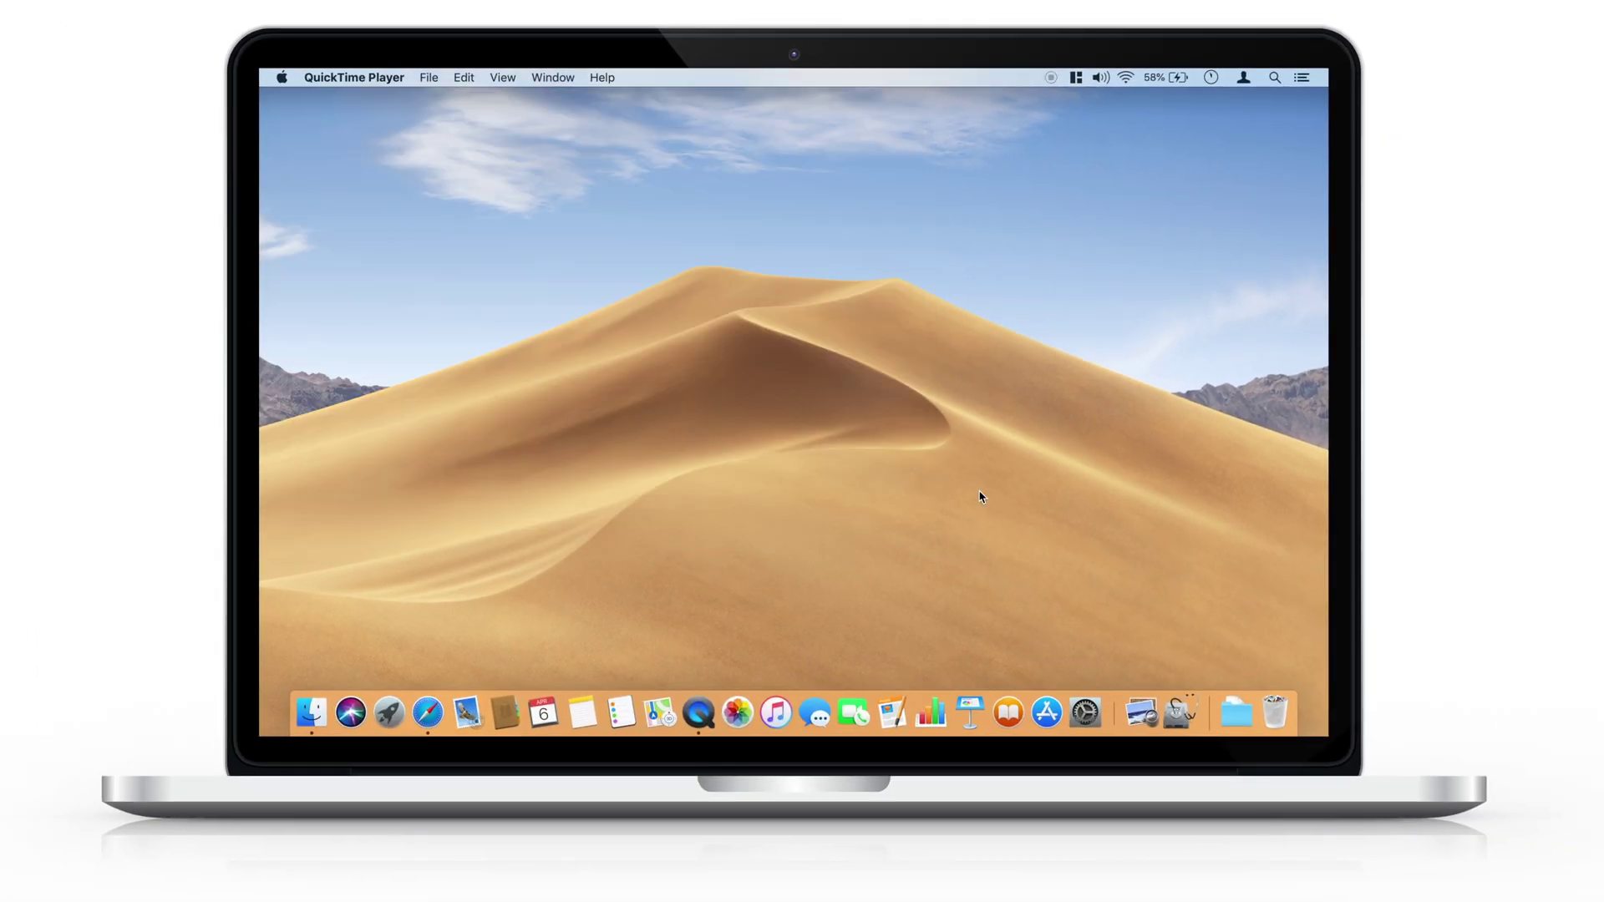
{"action": "key", "text": "F4"}
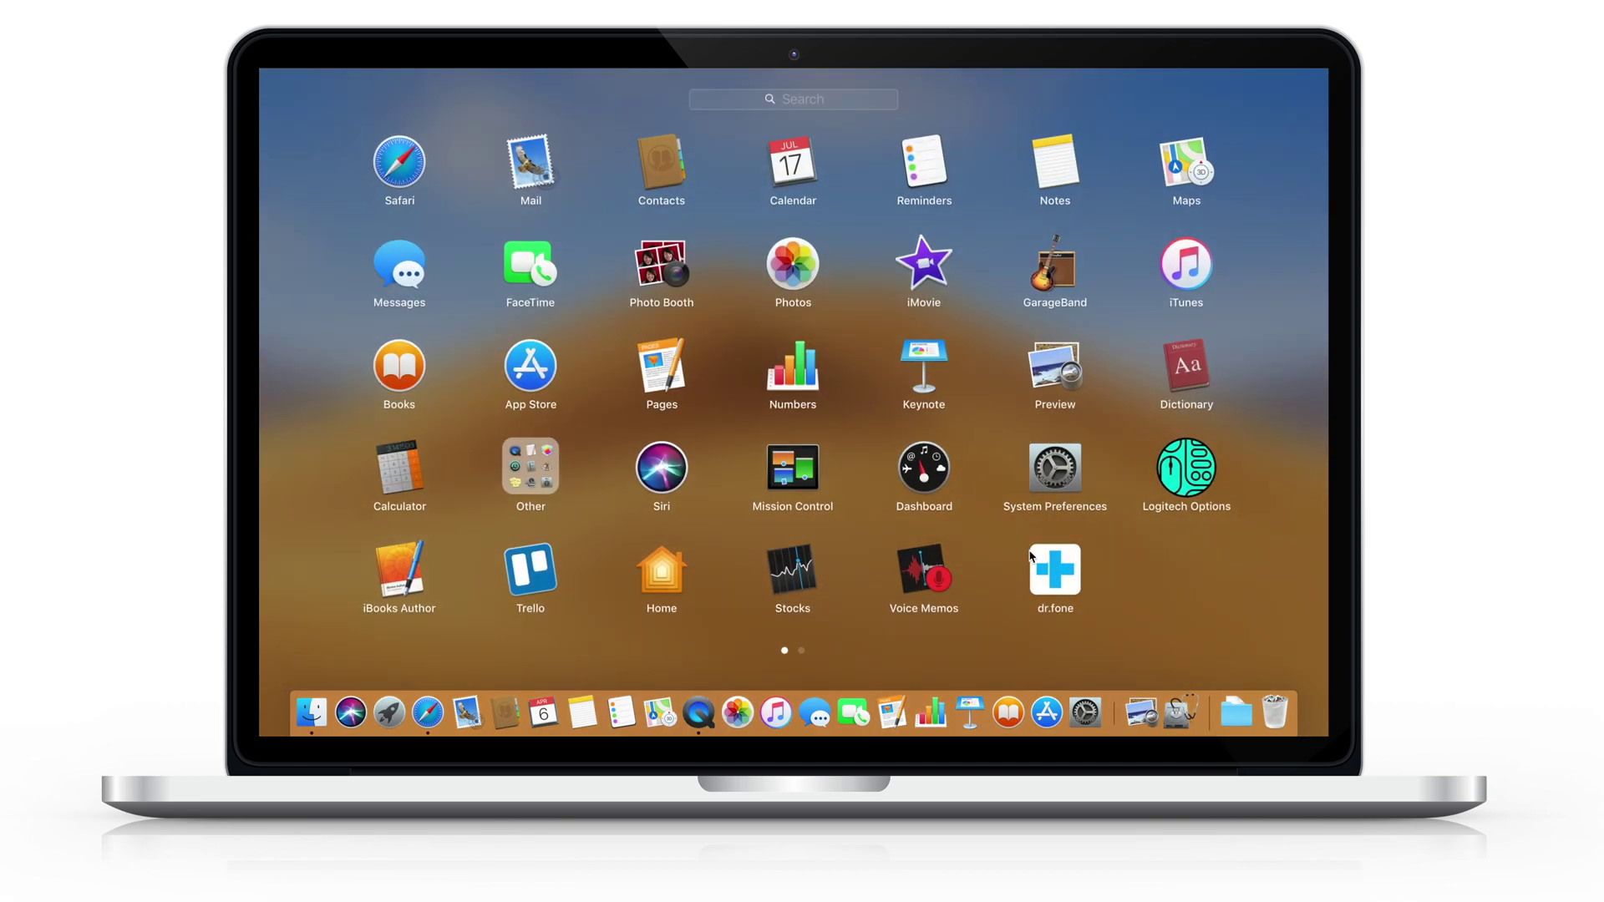
{"action": "left_click", "coordinate": [1046, 569]}
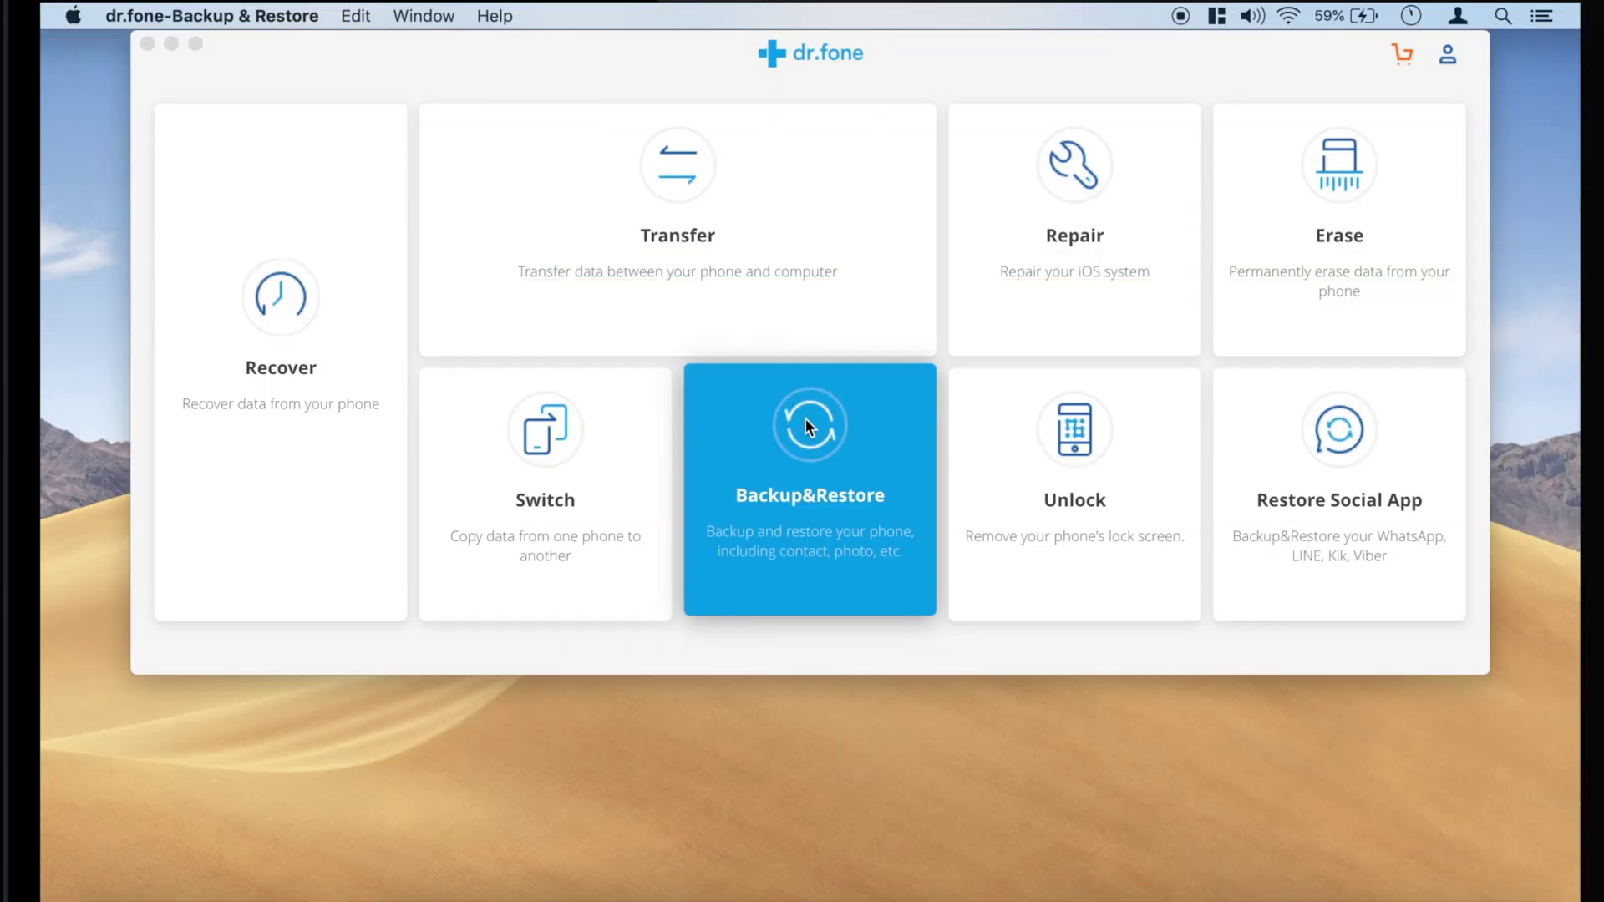
- Choose the Backup&Restore tile on the dr.fone home screen
{"action": "left_click", "coordinate": [806, 426]}
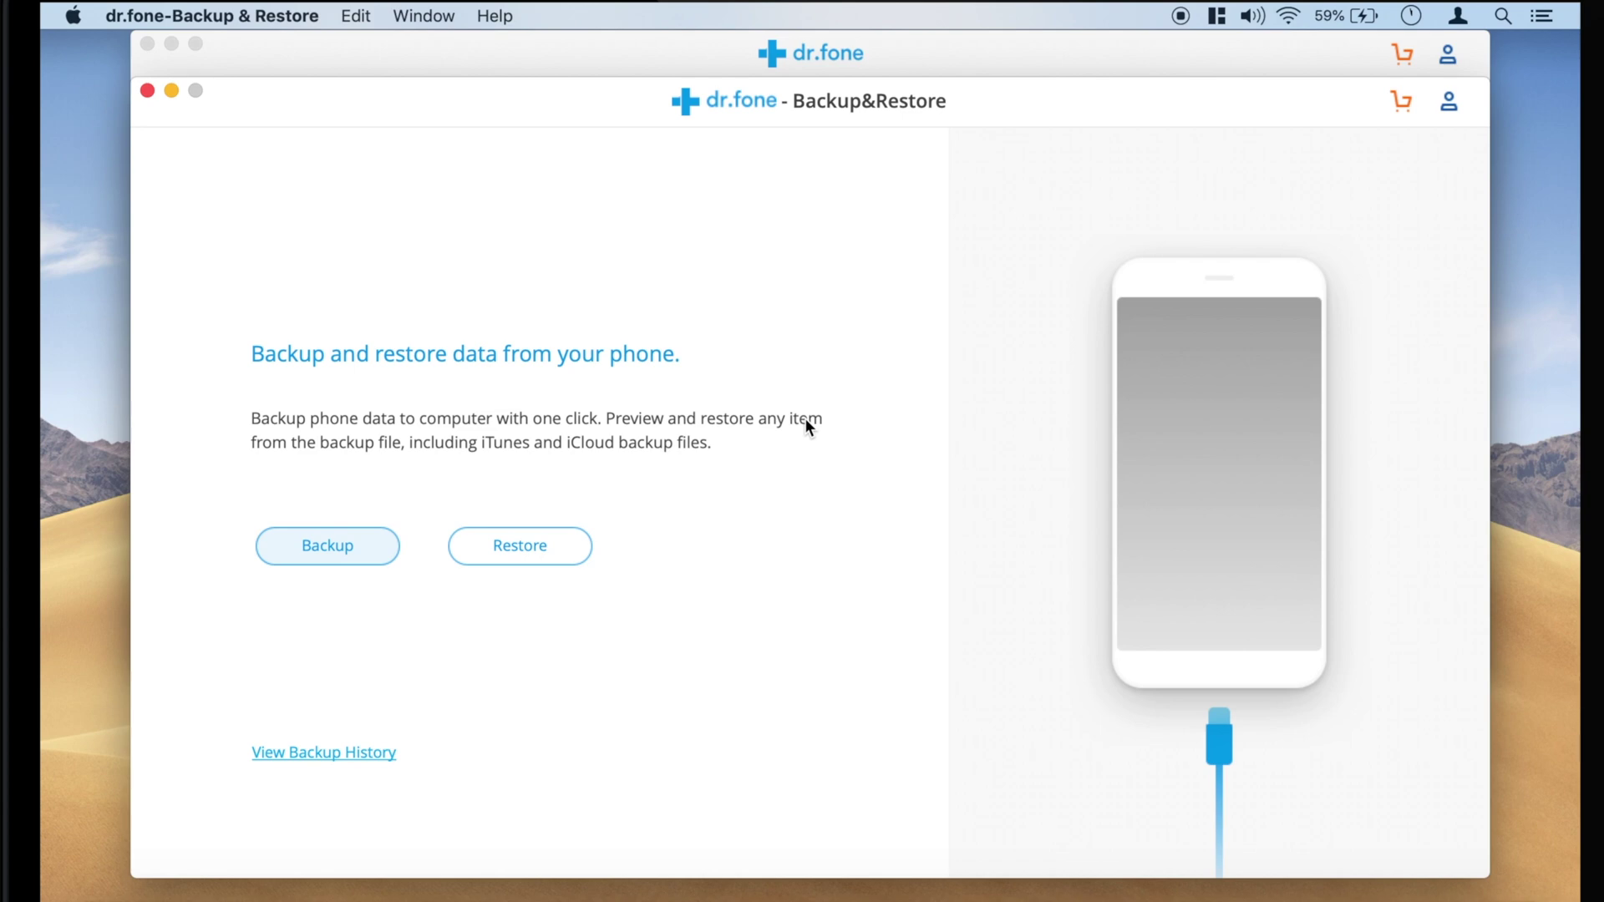
- Back up all data types from the iPhone SE, keeping the default backup folder
{"action": "left_click", "coordinate": [385, 548]}
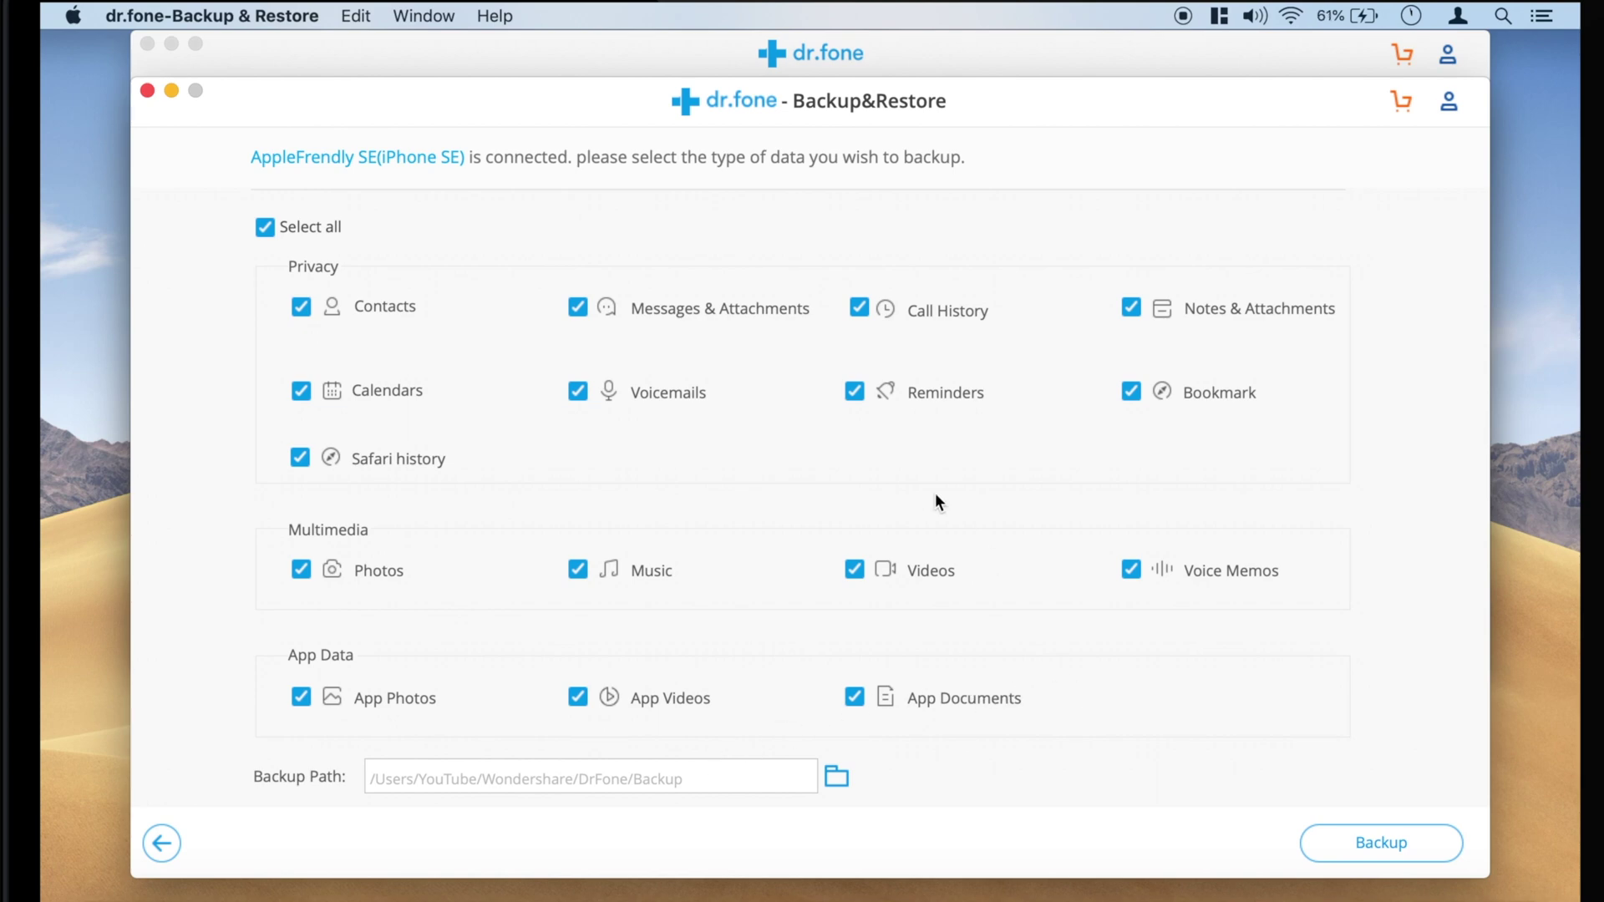
{"action": "left_click", "coordinate": [580, 310]}
{"action": "left_click", "coordinate": [838, 778]}
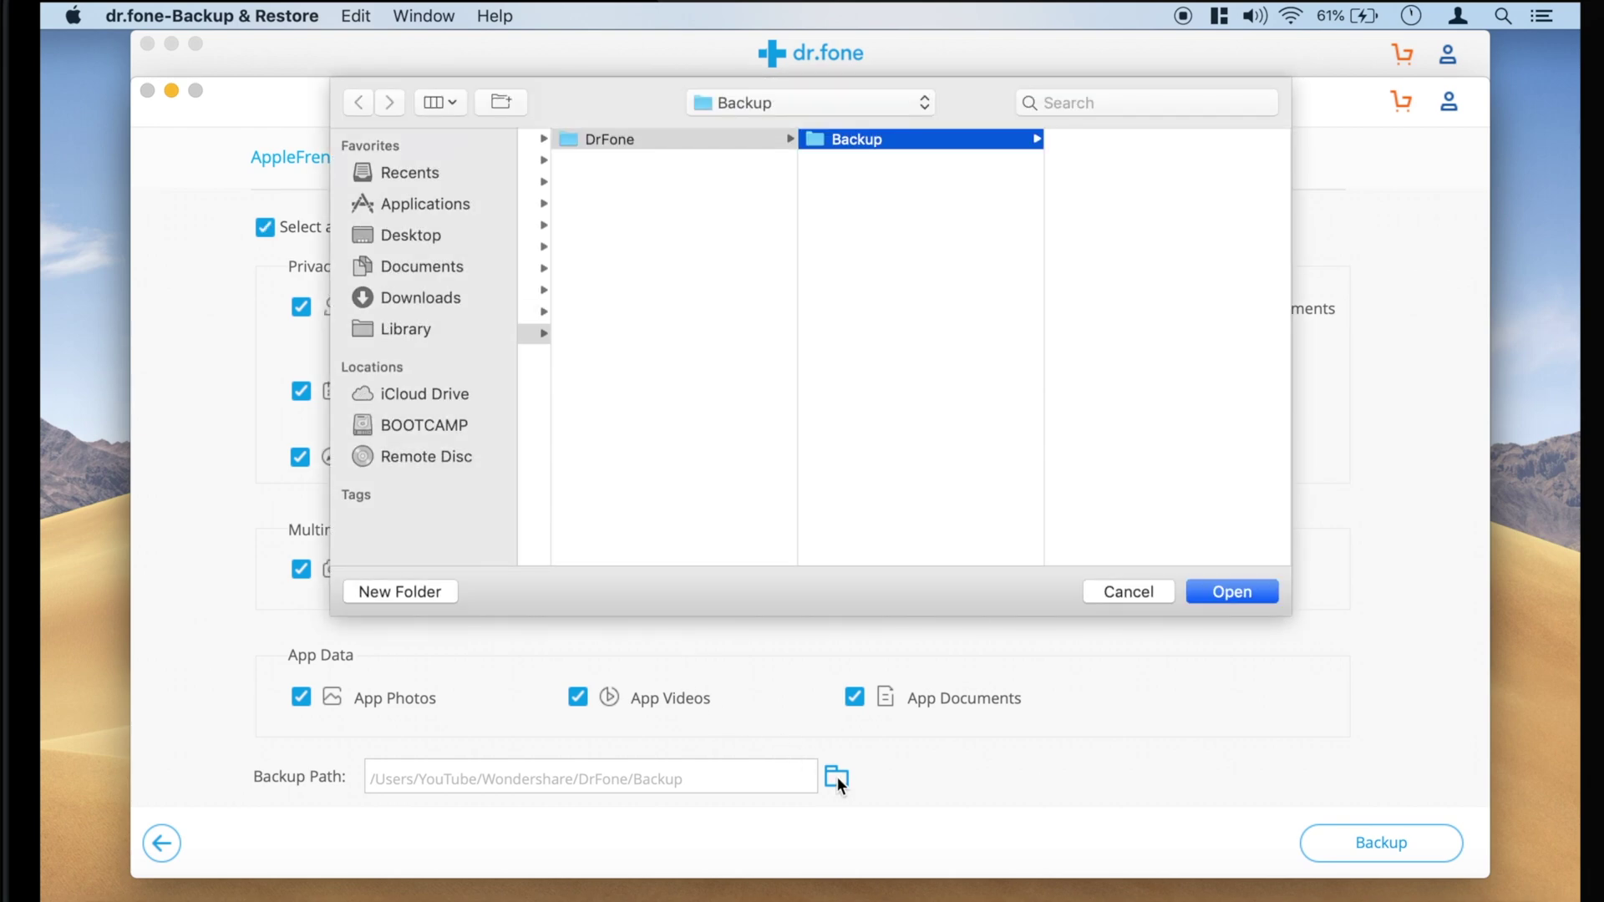
{"action": "left_click", "coordinate": [1167, 594]}
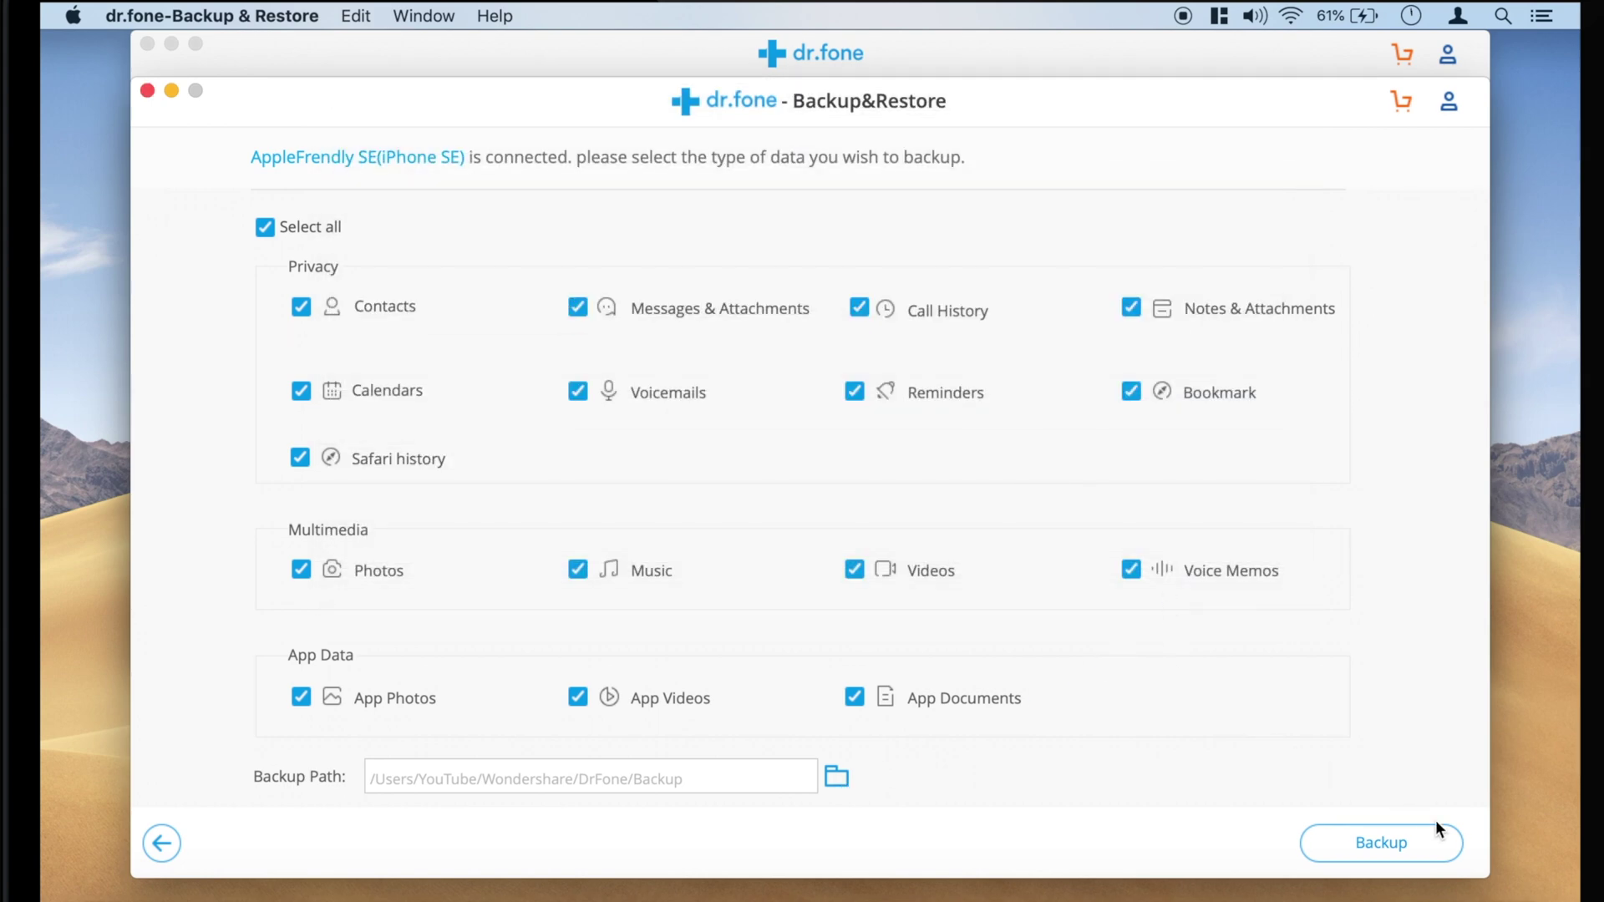
{"action": "left_click", "coordinate": [1449, 850]}
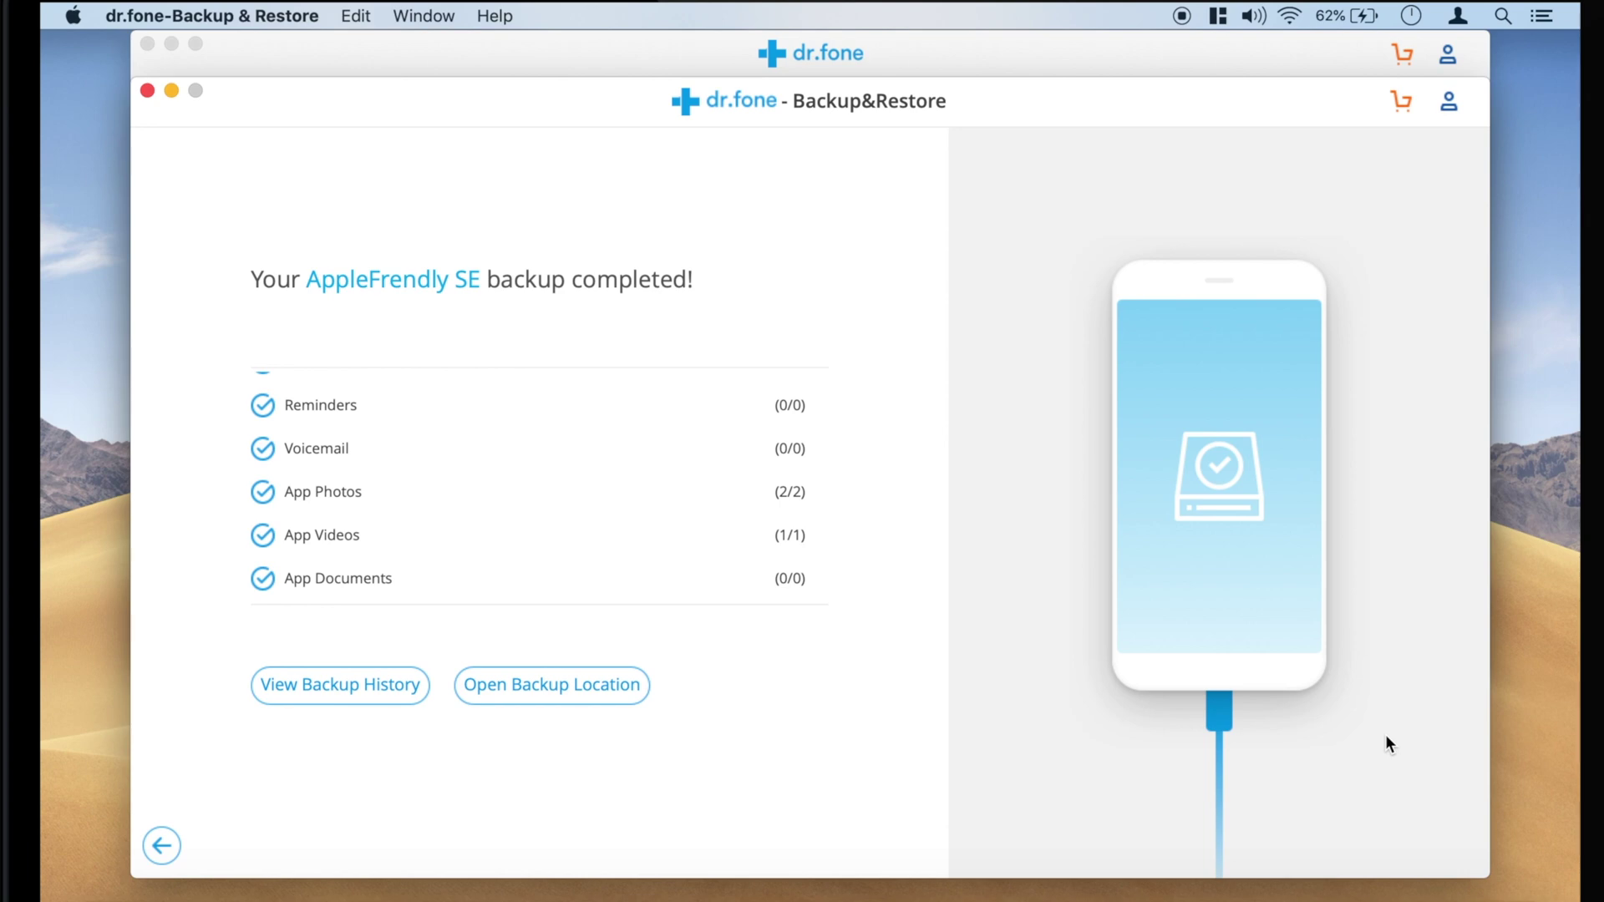
- Locate the 101 MB backup file in Finder, then open View Backup History
{"action": "left_click", "coordinate": [622, 689]}
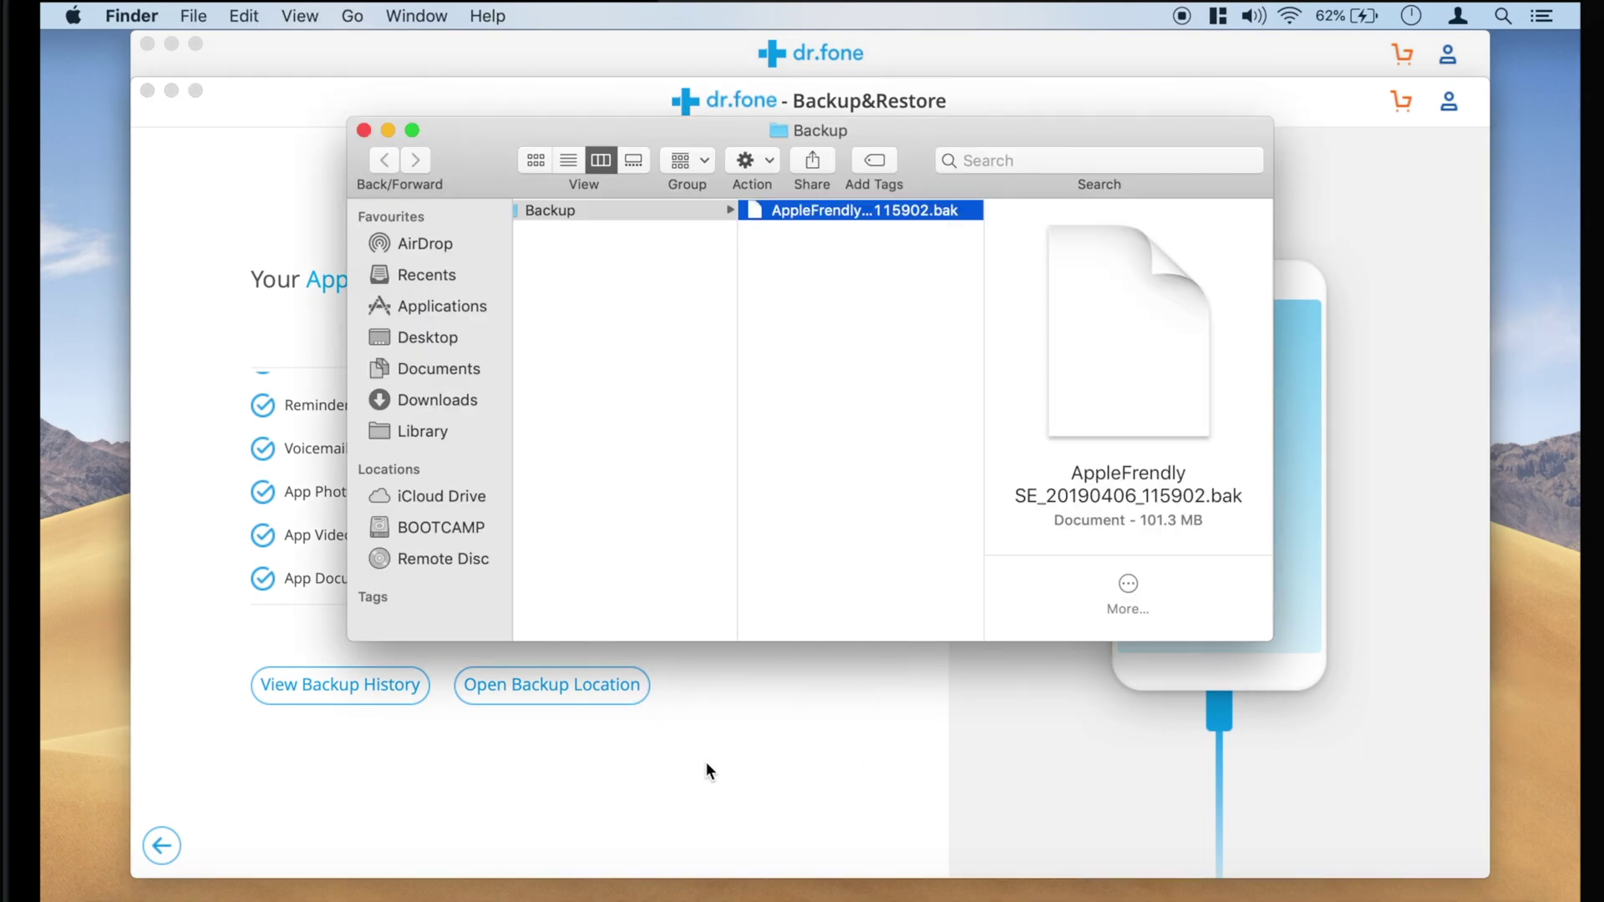
{"action": "left_click", "coordinate": [363, 130]}
{"action": "left_click", "coordinate": [413, 687]}
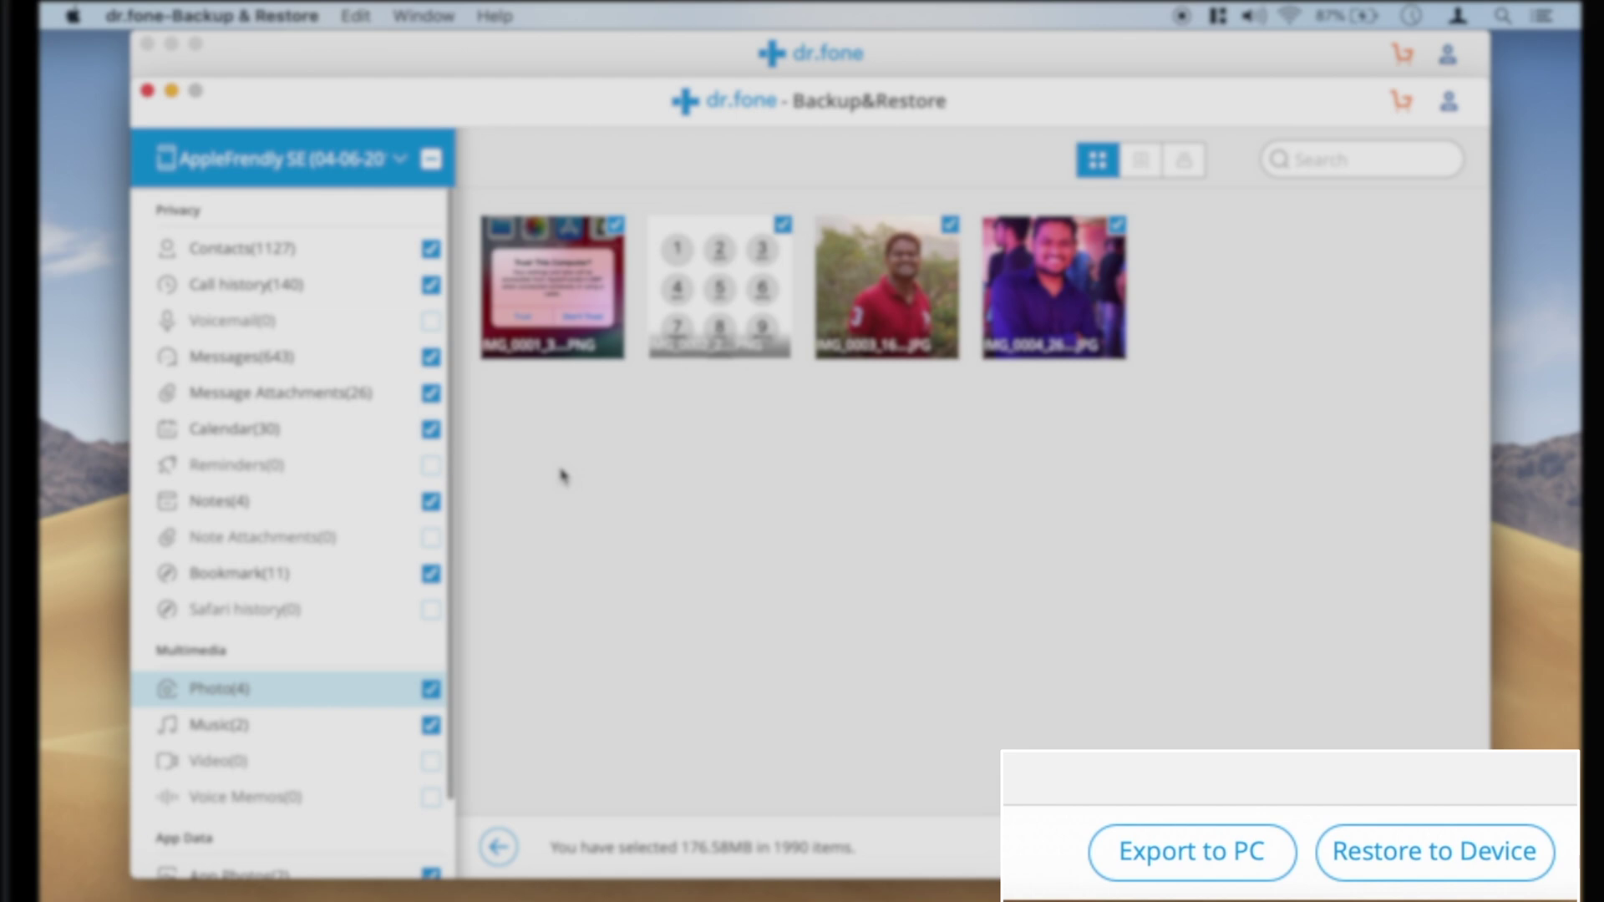
- Export all 1990 selected backup items to the Downloads folder
{"action": "left_click", "coordinate": [1174, 846]}
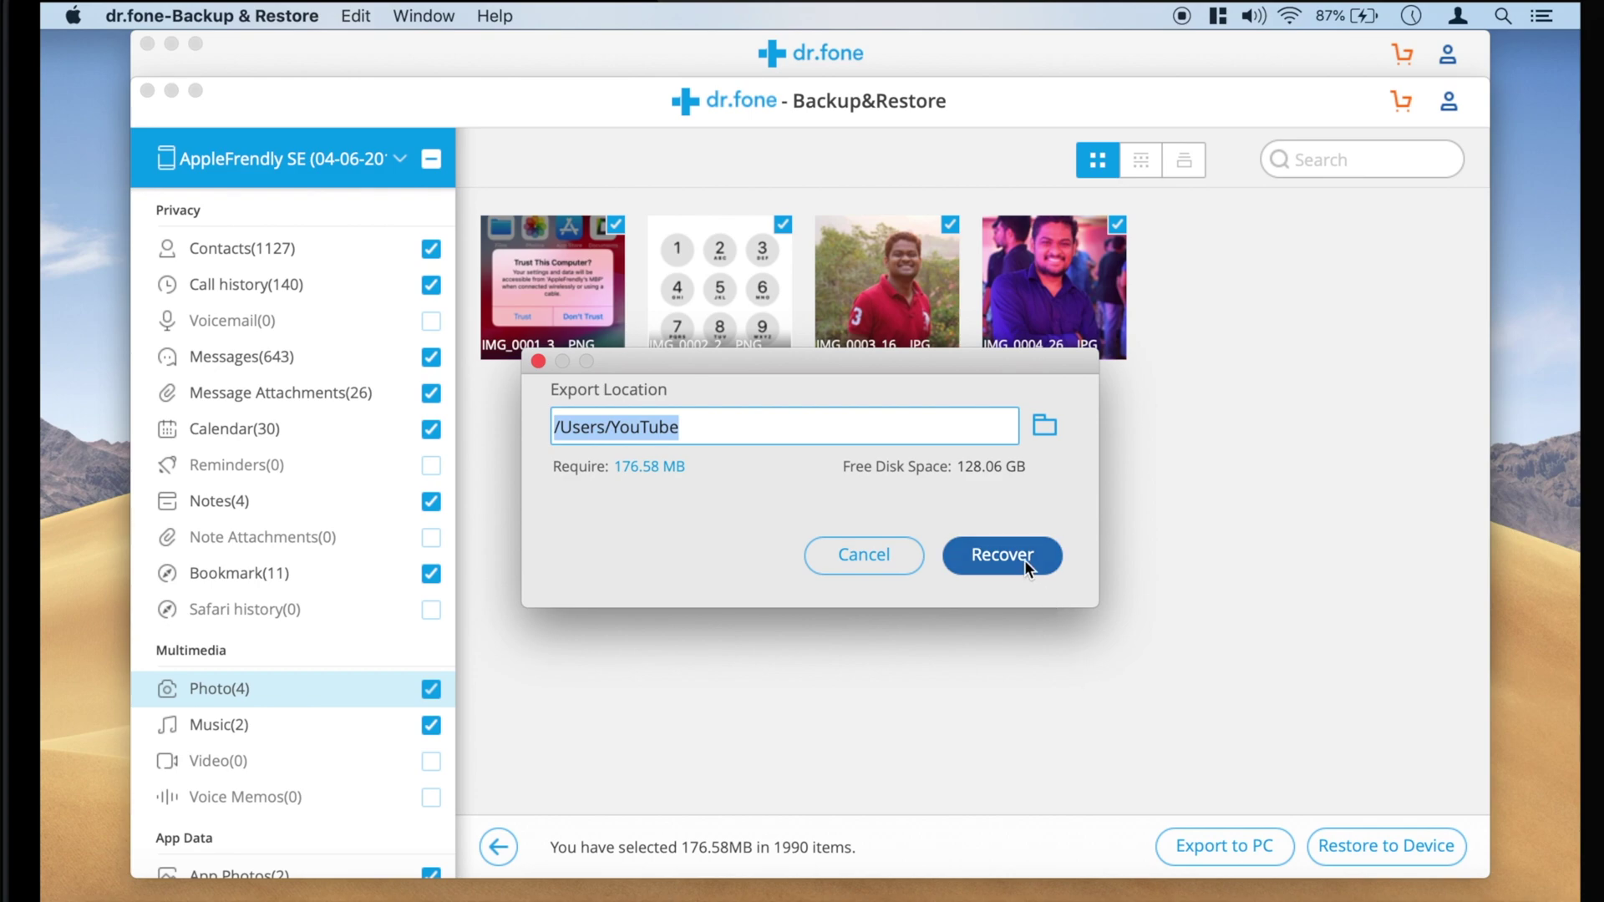
{"action": "left_click", "coordinate": [1044, 424]}
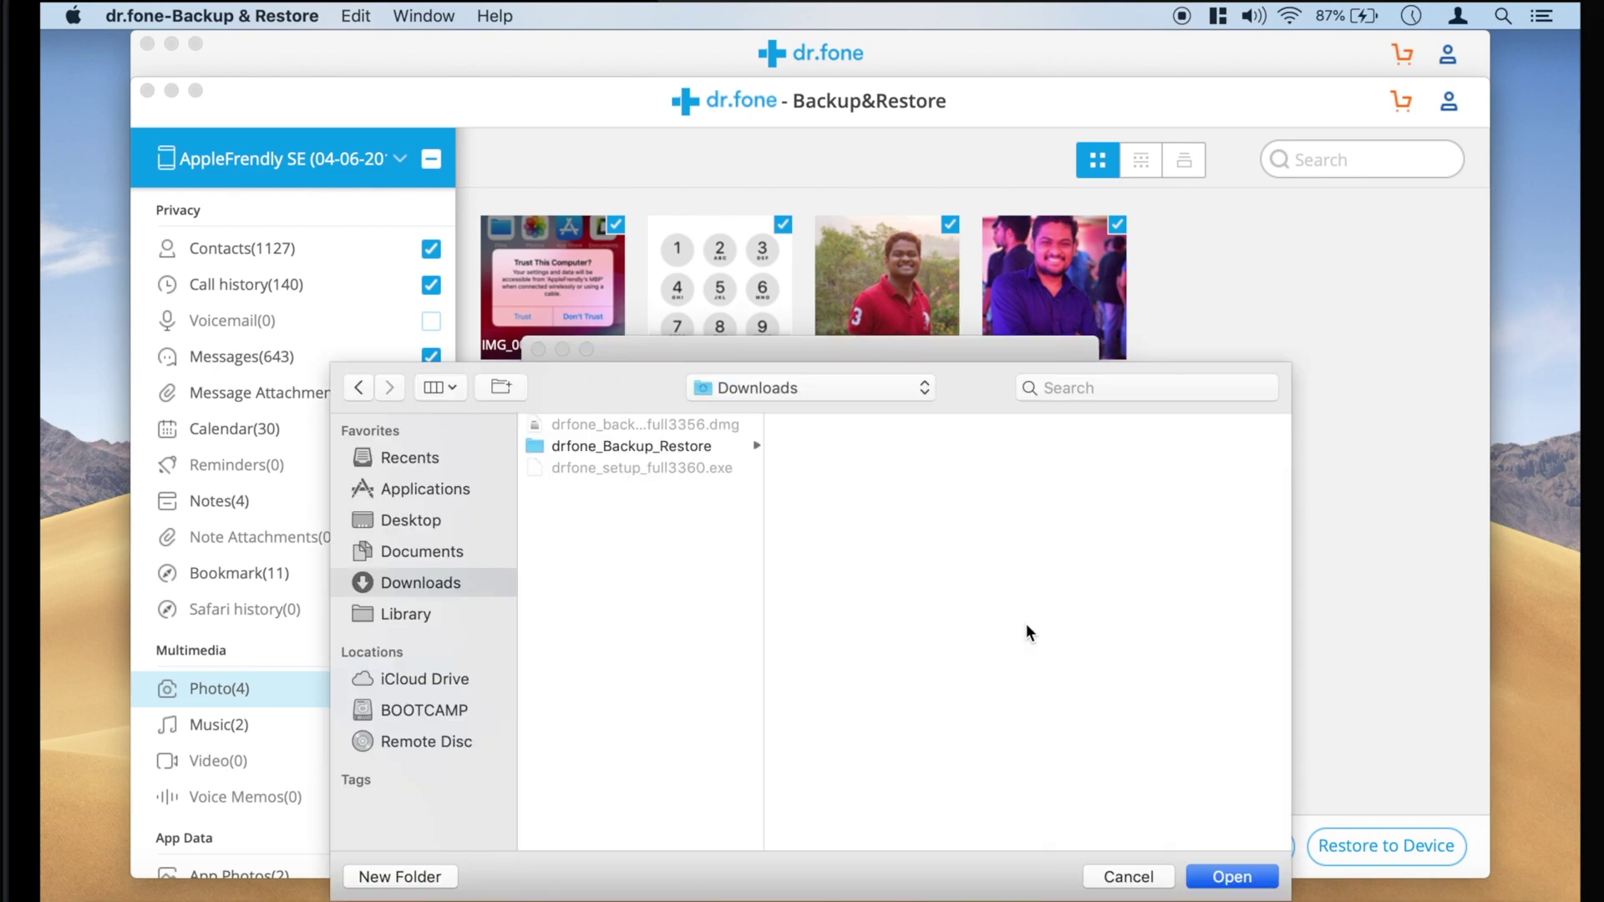
{"action": "left_click", "coordinate": [1241, 877]}
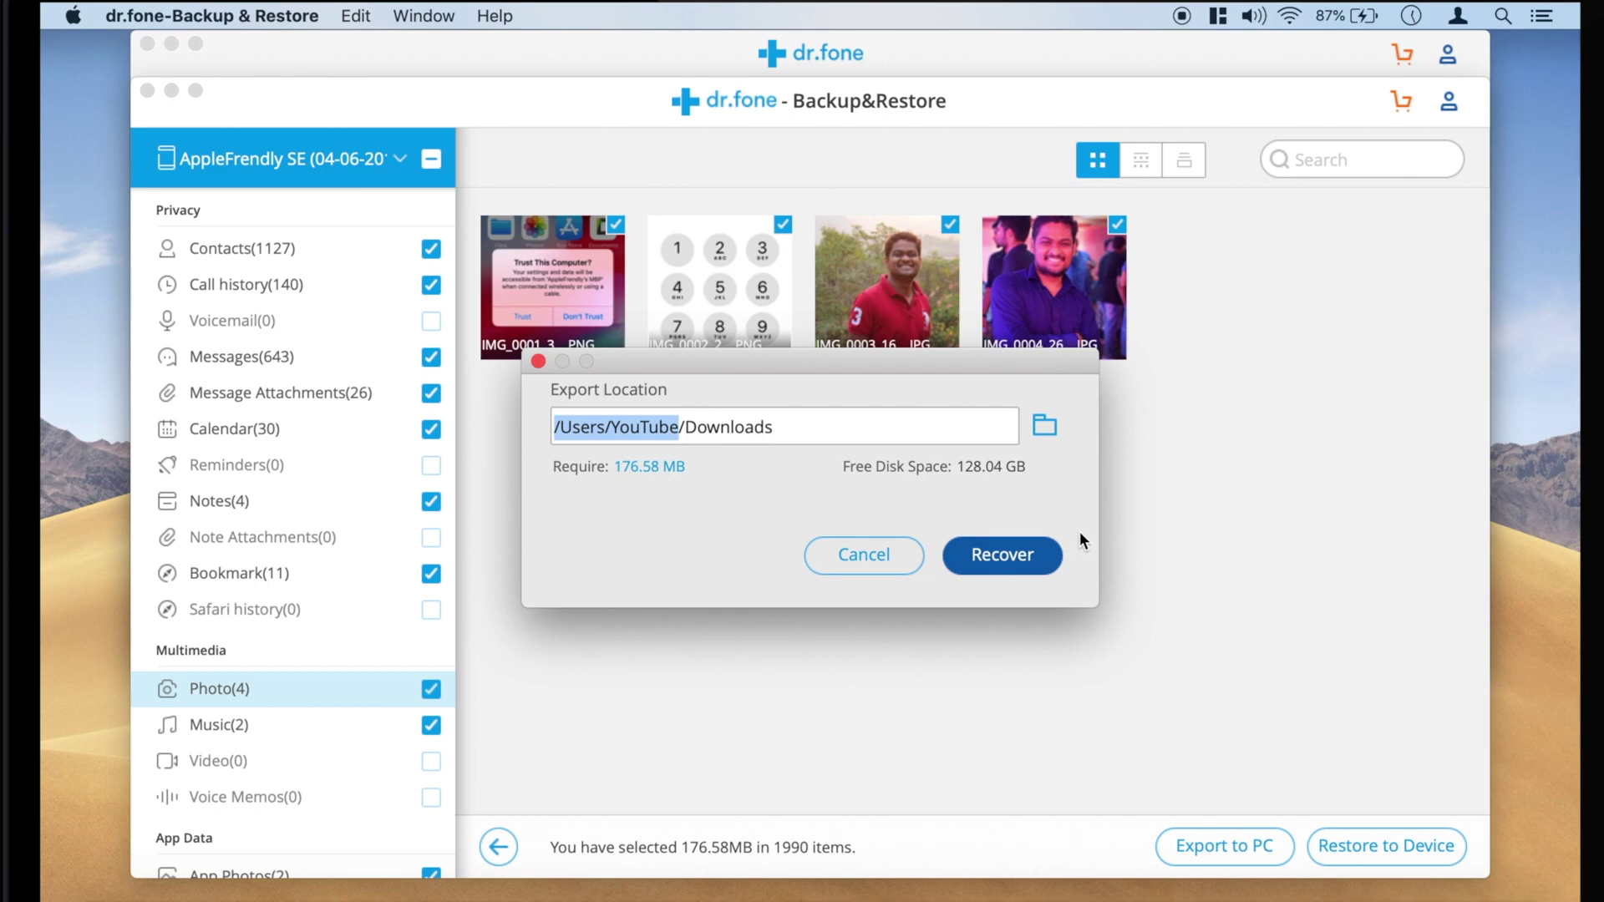
{"action": "left_click", "coordinate": [996, 555]}
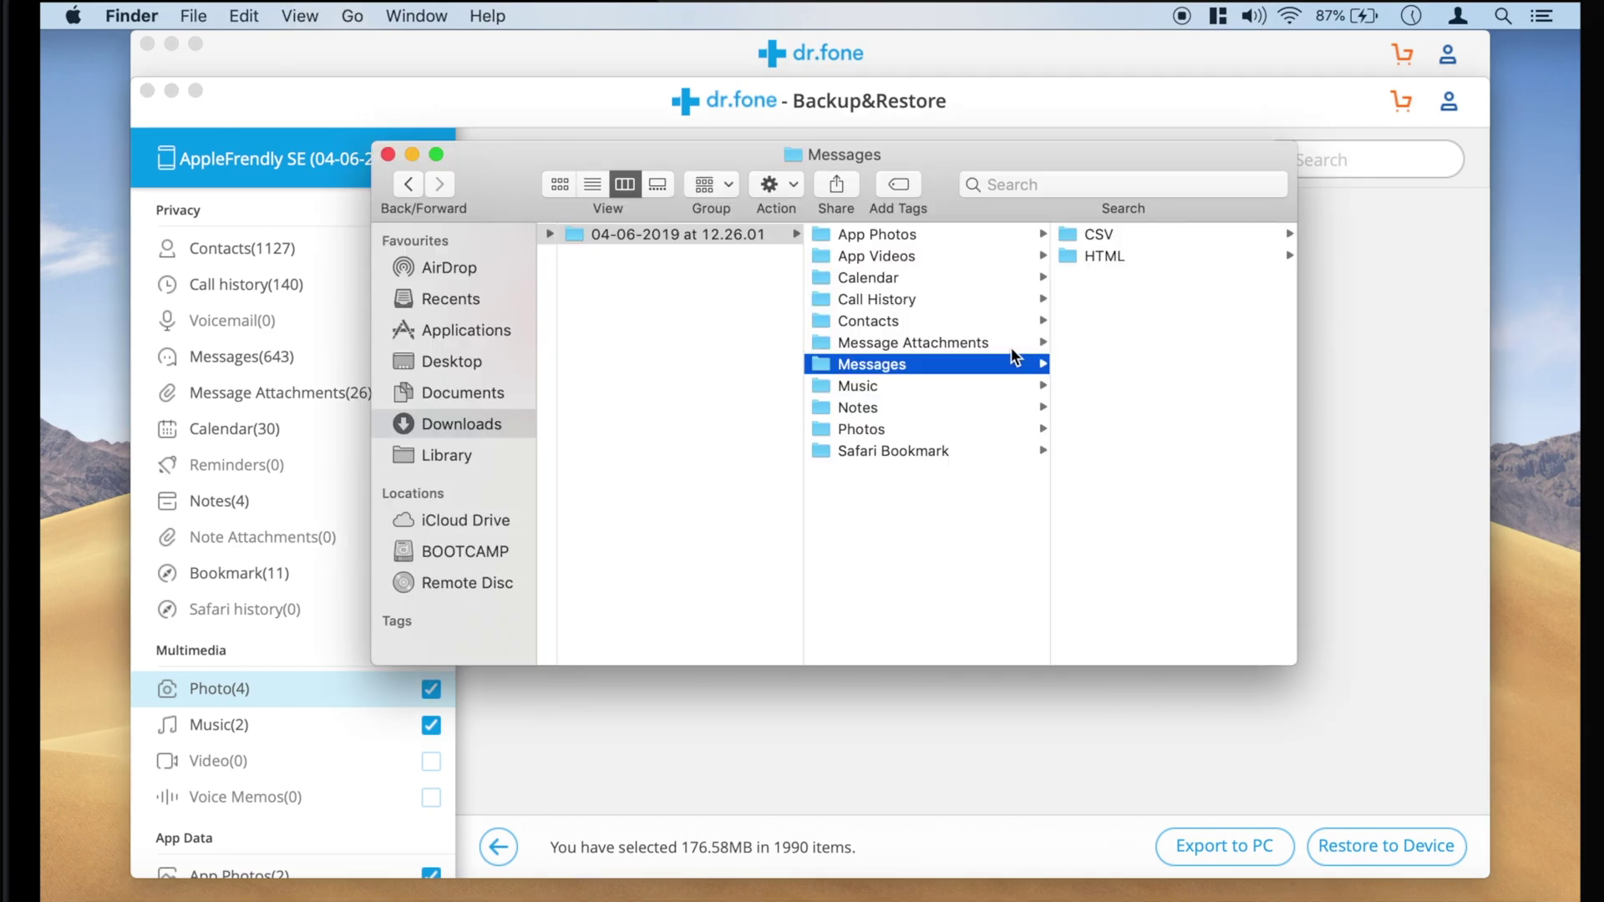
- Browse the exported Message Attachments, Music, Notes and Safari Bookmark folders, then close Finder
{"action": "left_click", "coordinate": [1009, 345]}
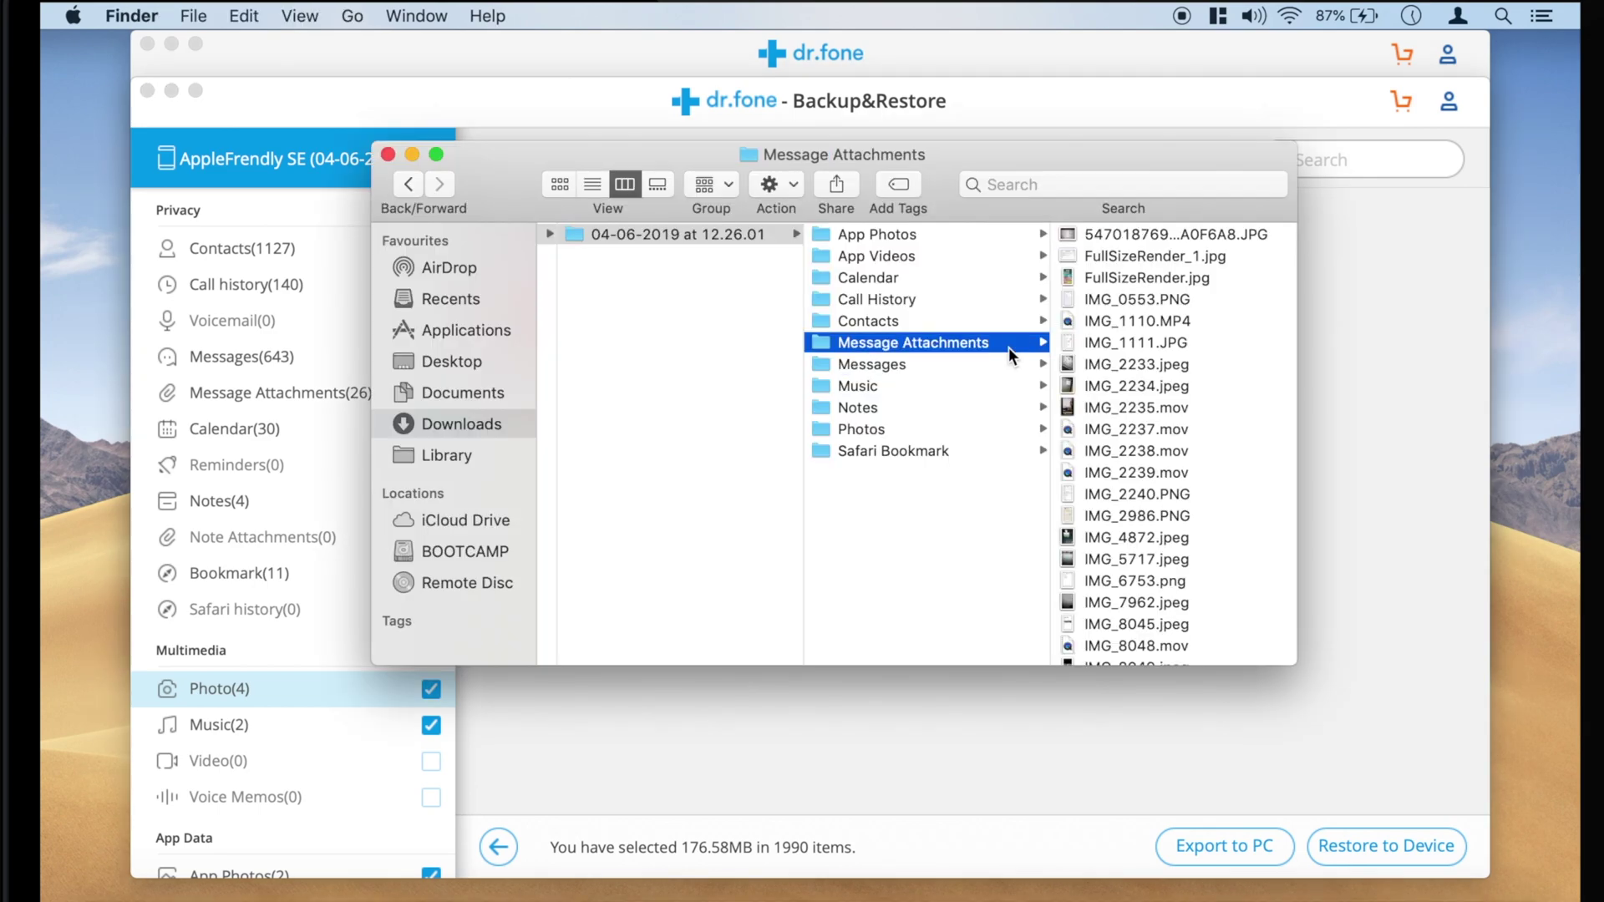
{"action": "left_click", "coordinate": [979, 388]}
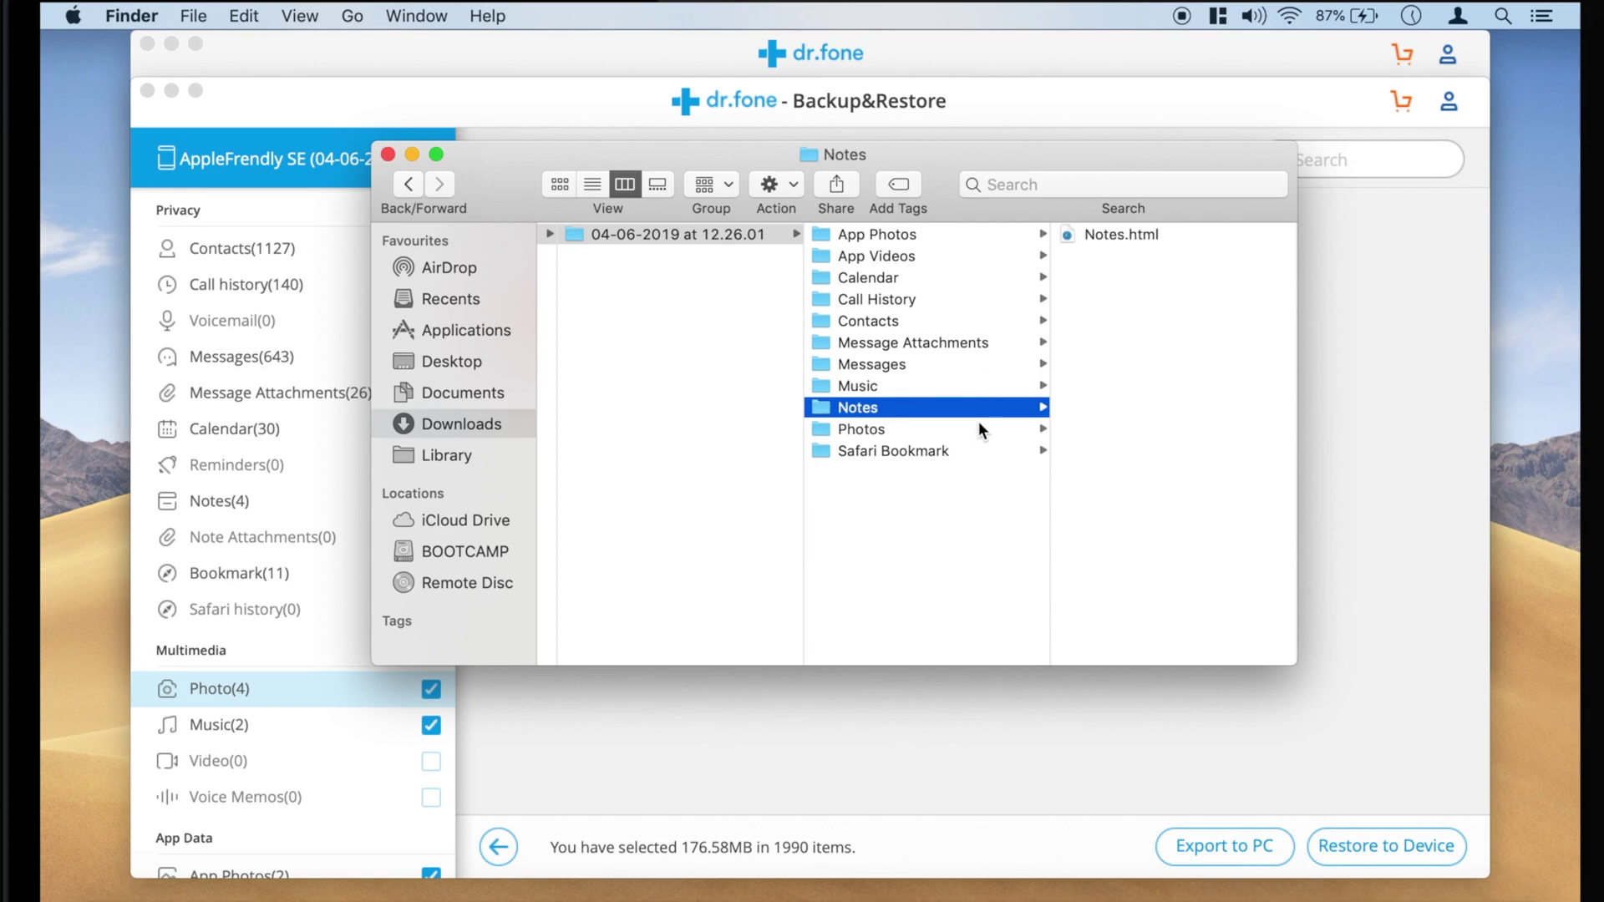
{"action": "left_click", "coordinate": [978, 428]}
{"action": "left_click", "coordinate": [976, 445]}
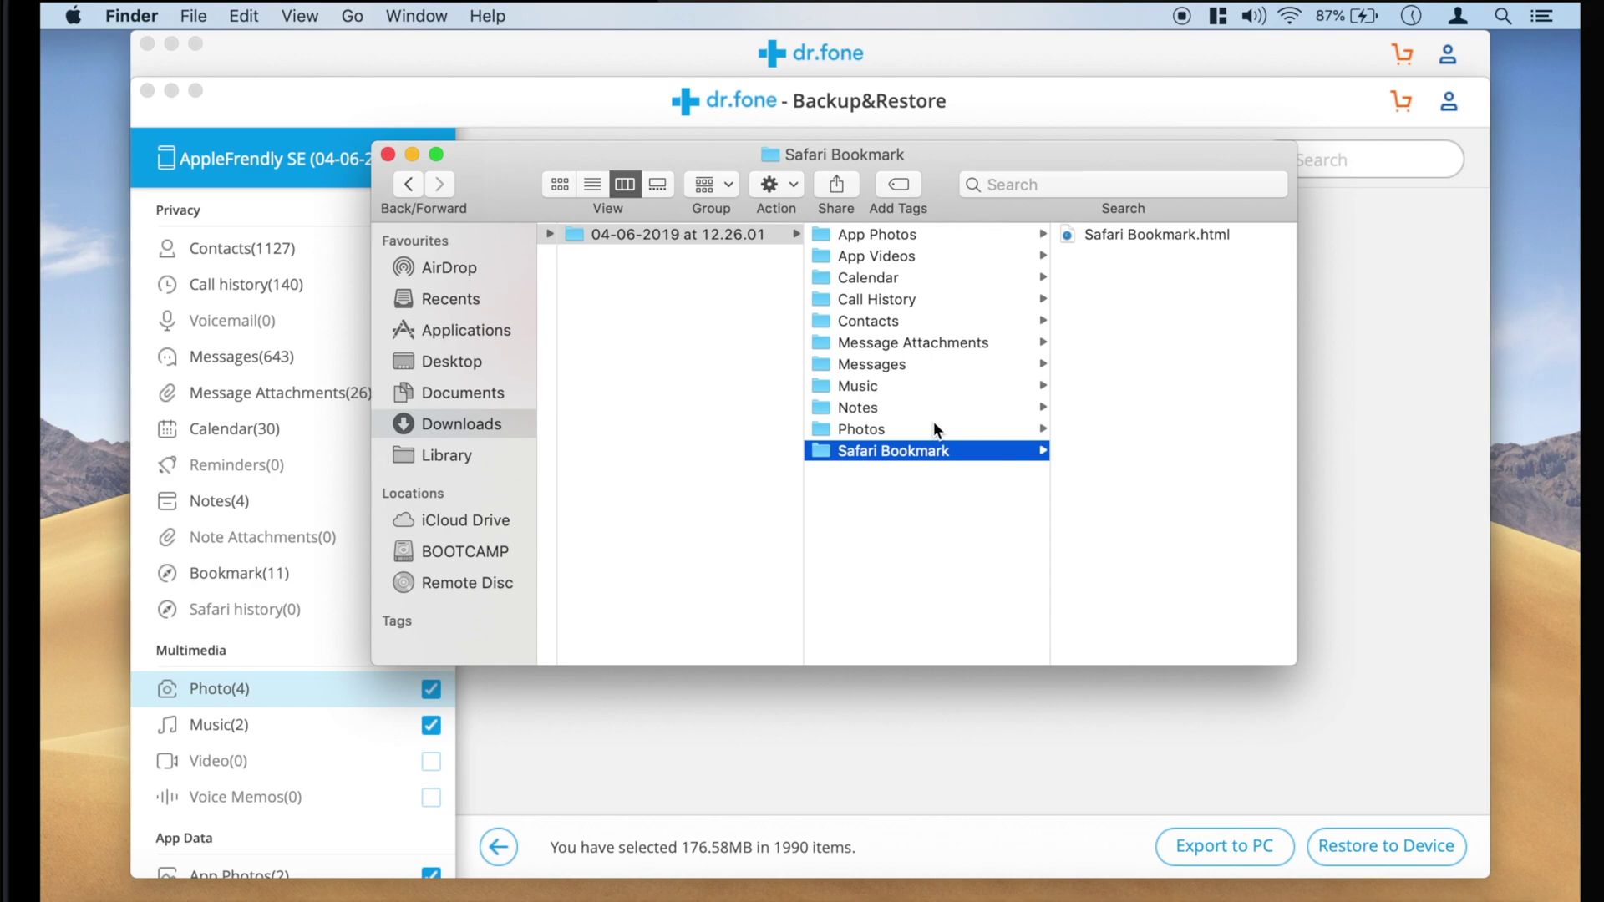
{"action": "left_click", "coordinate": [390, 154]}
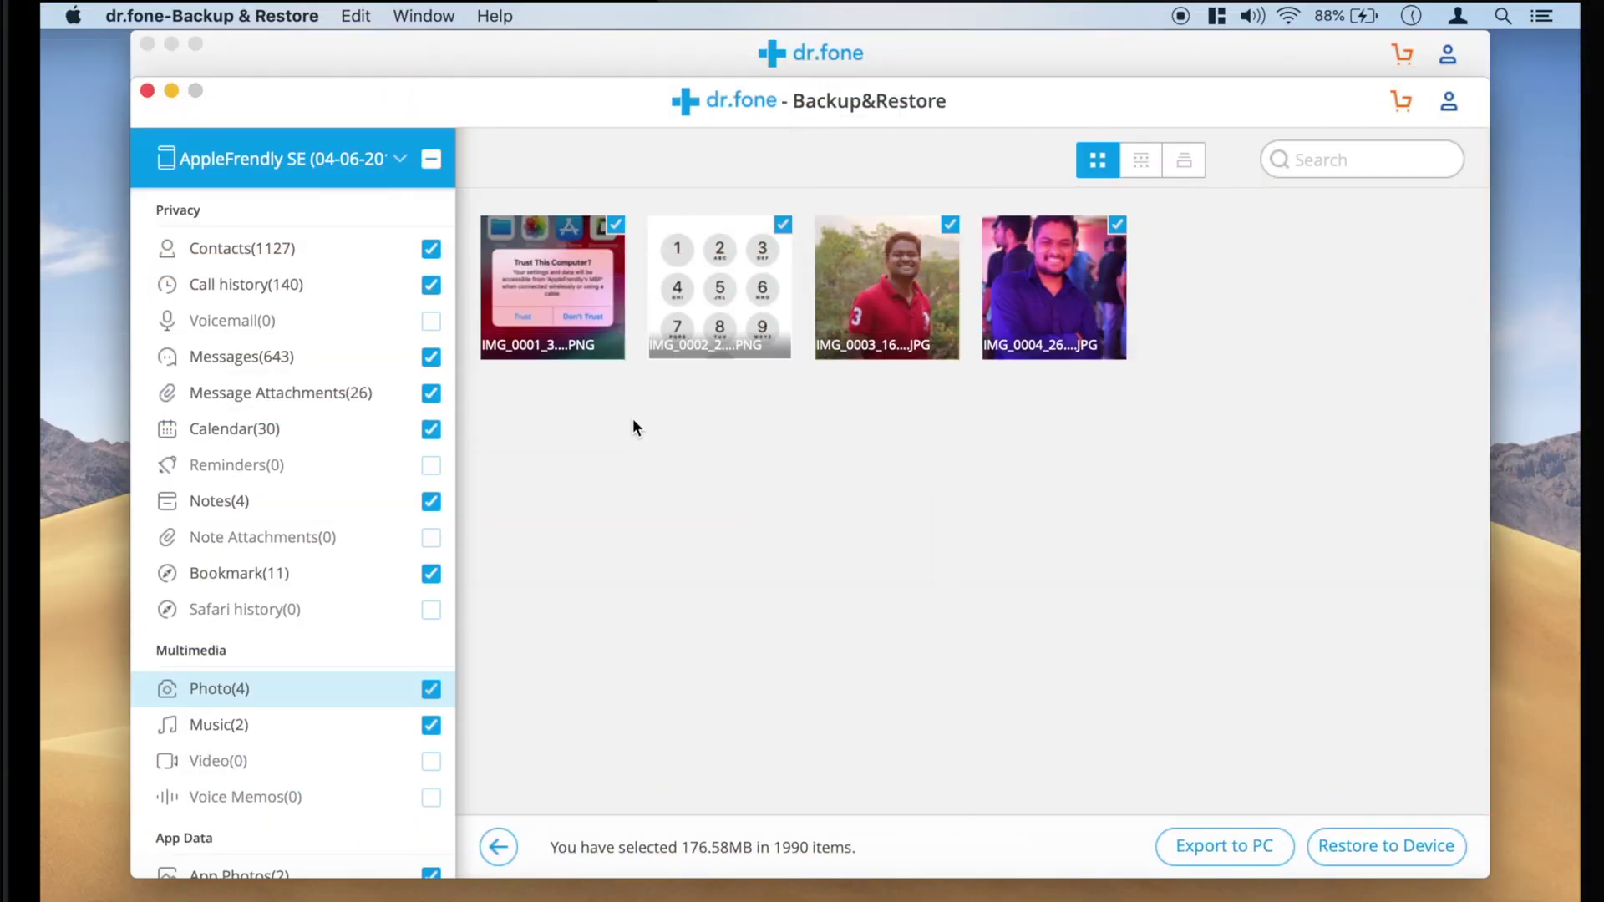
- Uncheck Contacts, Call history, Messages, Attachments, Calendar and Bookmark, leaving photos, music and notes
{"action": "left_click", "coordinate": [429, 249]}
{"action": "left_click", "coordinate": [430, 284]}
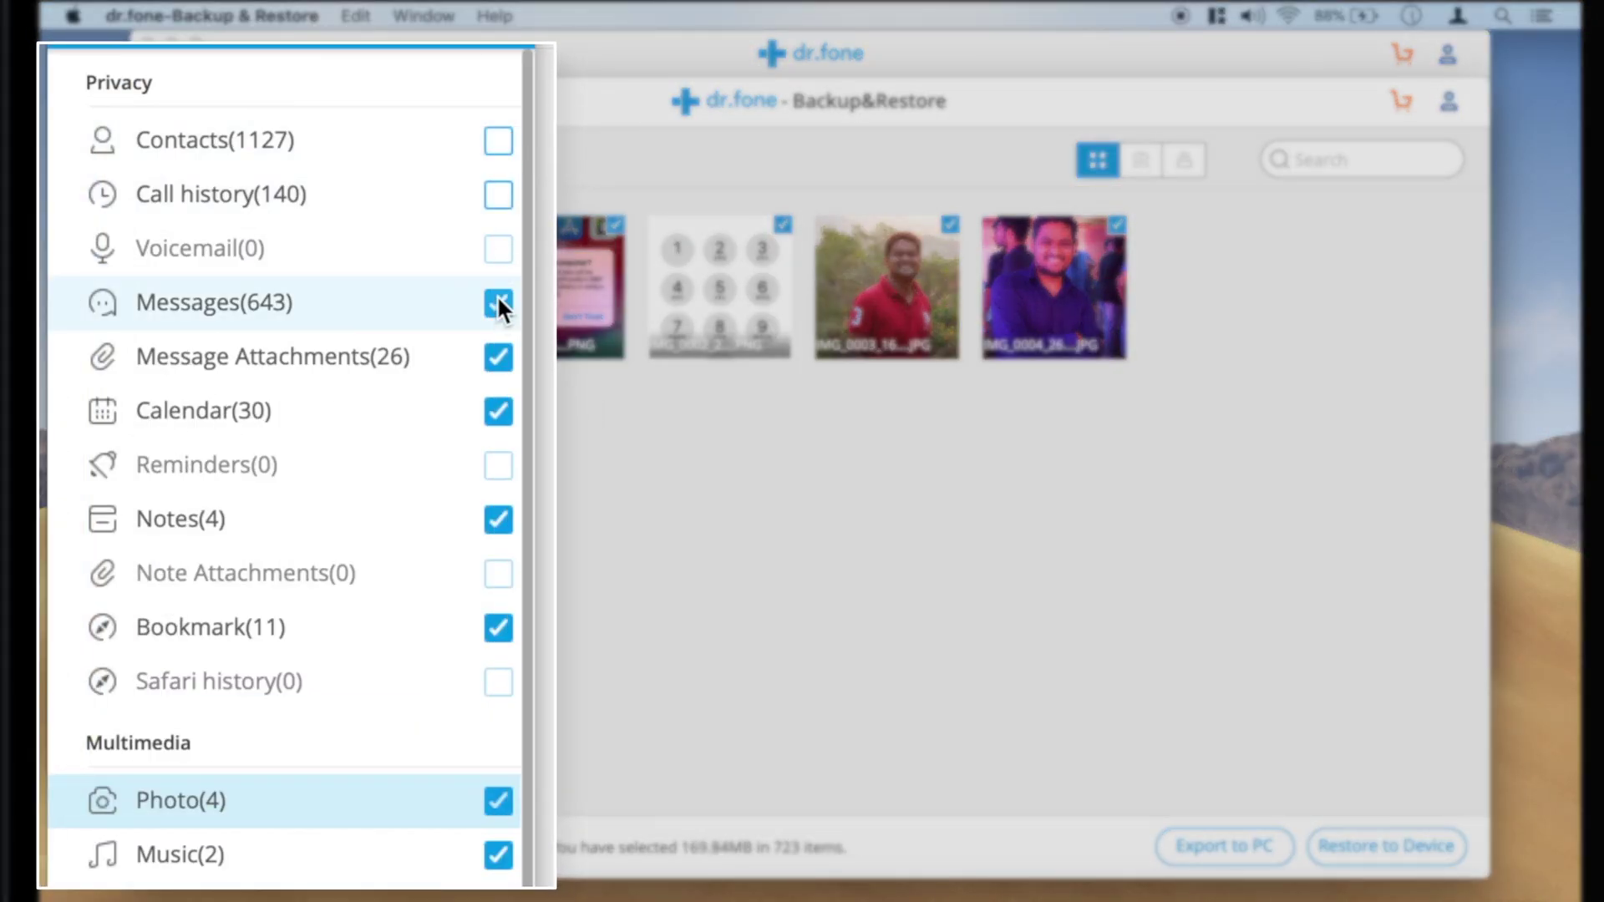
{"action": "left_click", "coordinate": [497, 303]}
{"action": "left_click", "coordinate": [497, 356]}
{"action": "left_click", "coordinate": [498, 409]}
{"action": "left_click", "coordinate": [497, 800]}
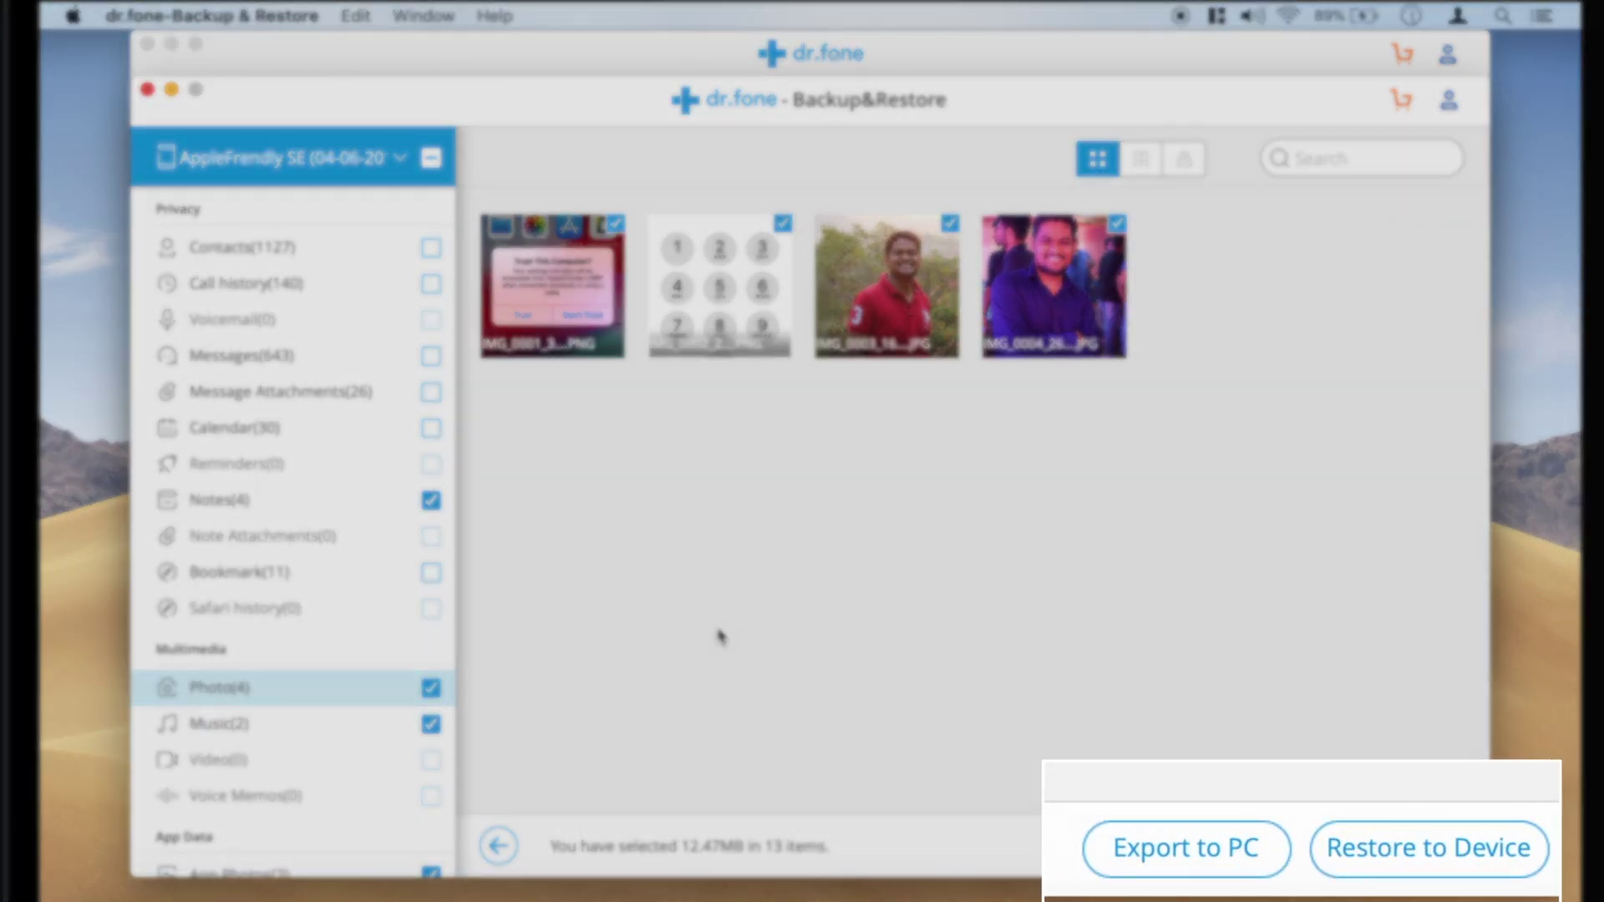
- Restore the remaining selection to the AppleFrendly 6sP iPhone
{"action": "left_click", "coordinate": [1417, 847]}
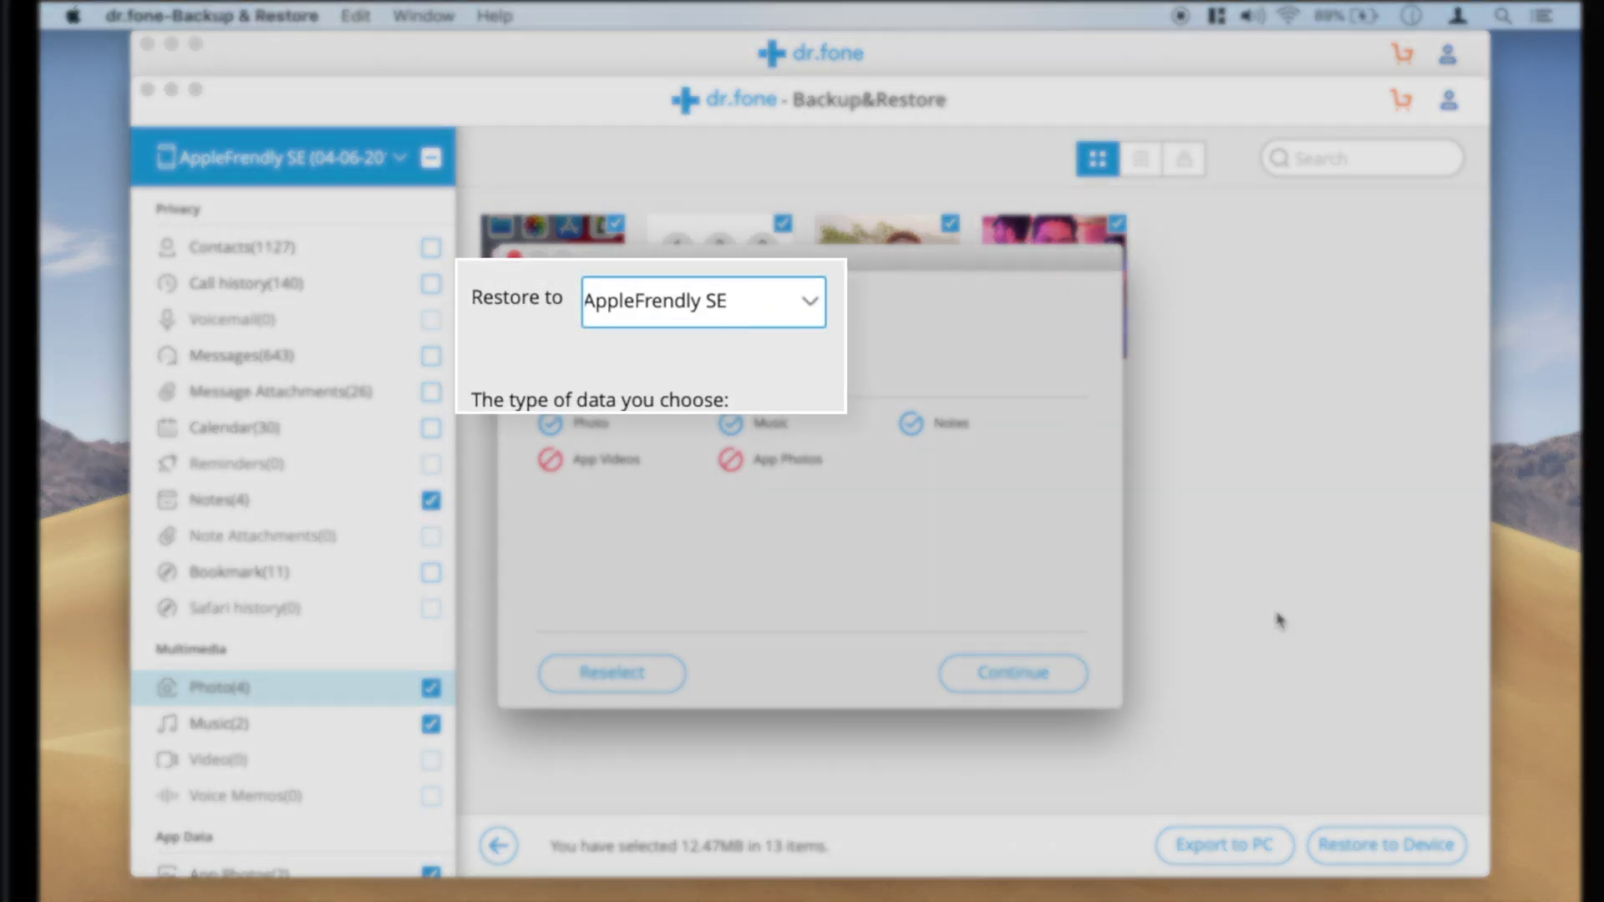
{"action": "left_click", "coordinate": [773, 309]}
{"action": "left_click", "coordinate": [785, 372]}
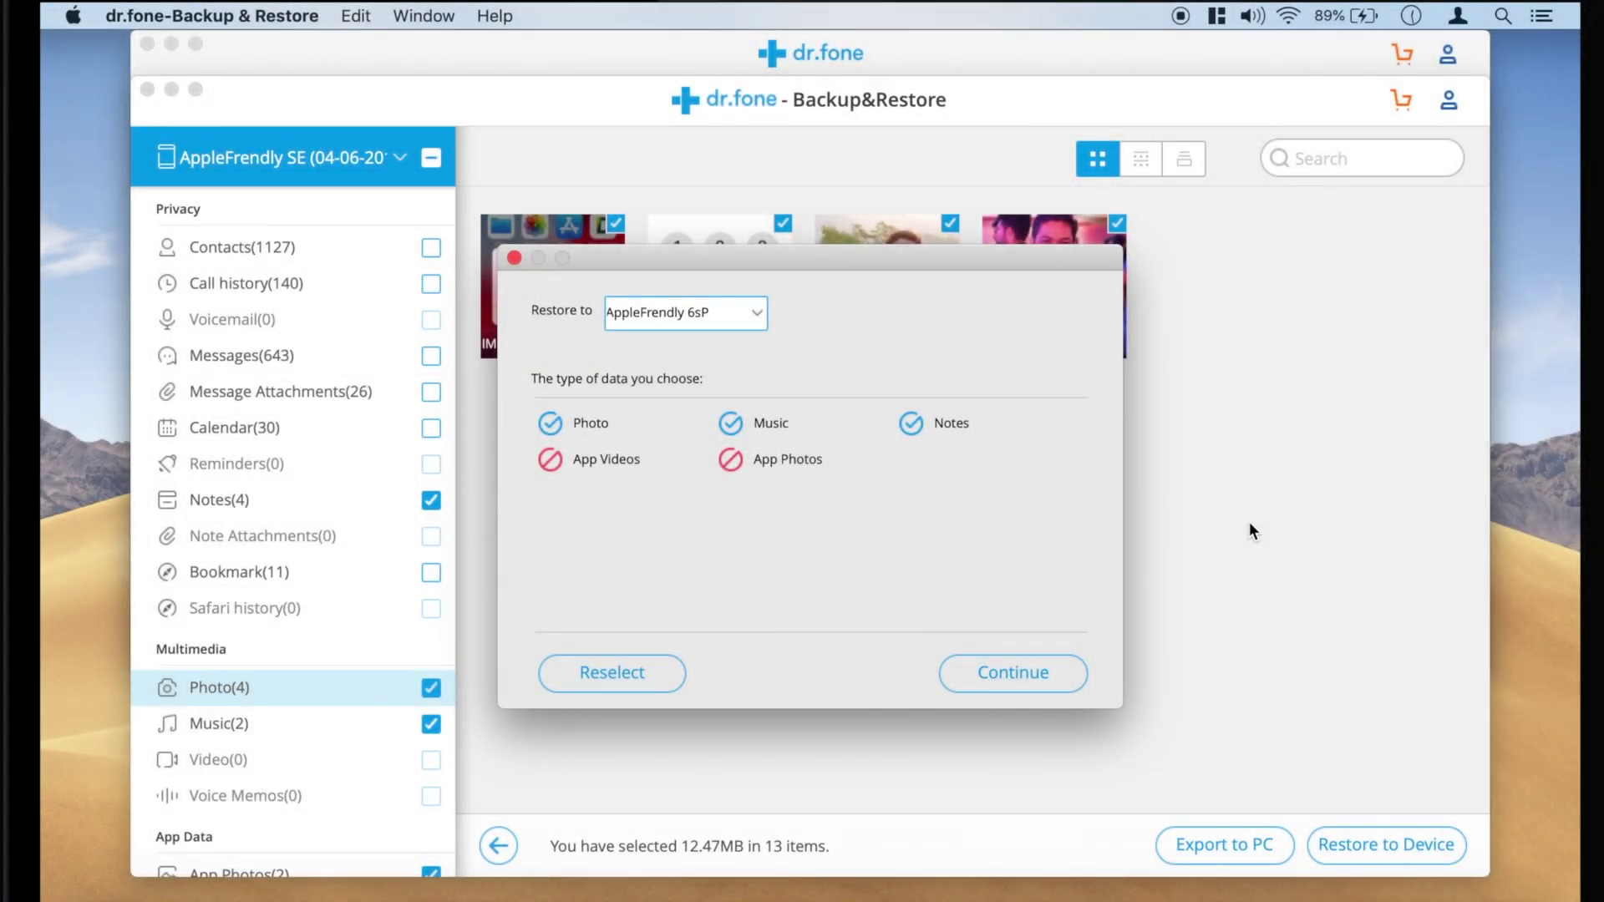
{"action": "left_click", "coordinate": [1066, 672]}
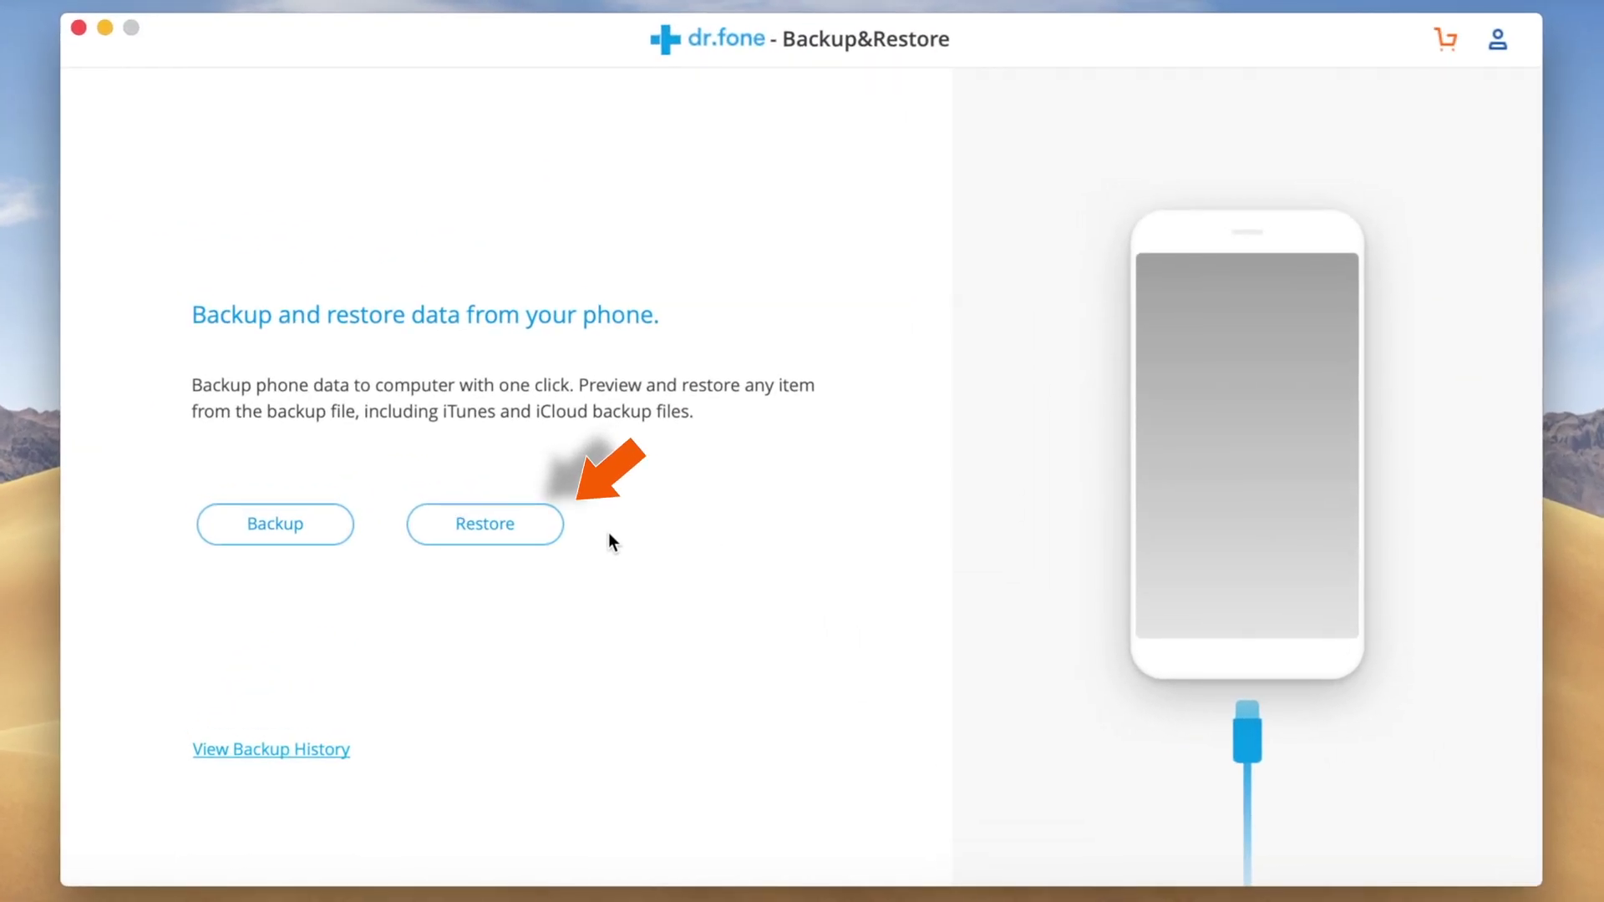
- View the AppleFrendly SE backup and uncheck every category except Photo
{"action": "left_click", "coordinate": [484, 522]}
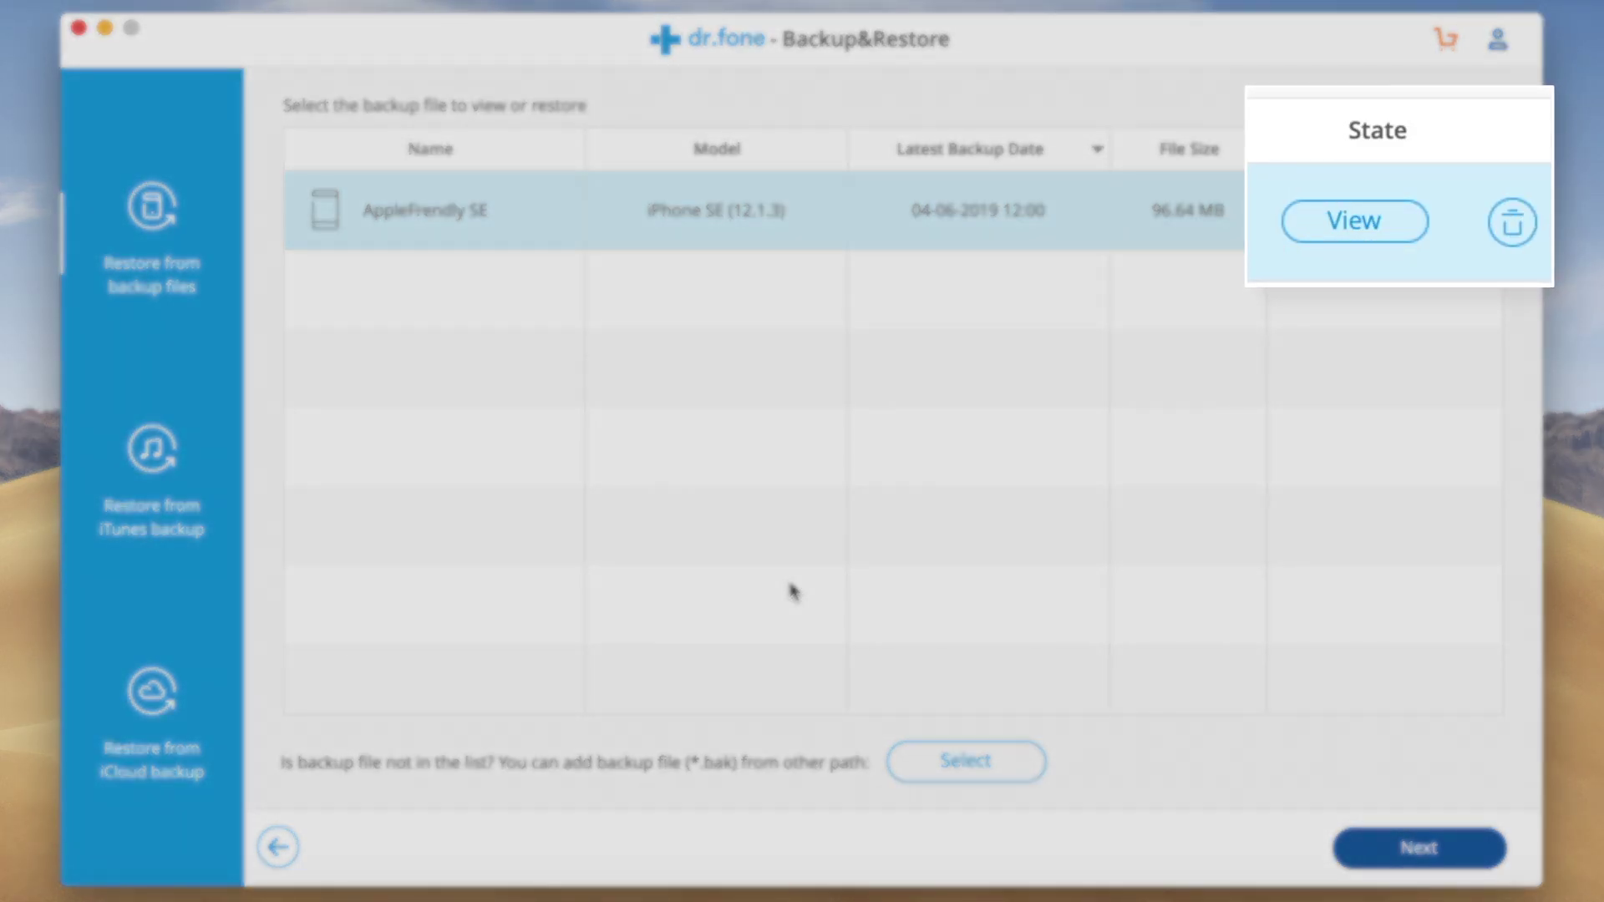
{"action": "left_click", "coordinate": [1392, 233]}
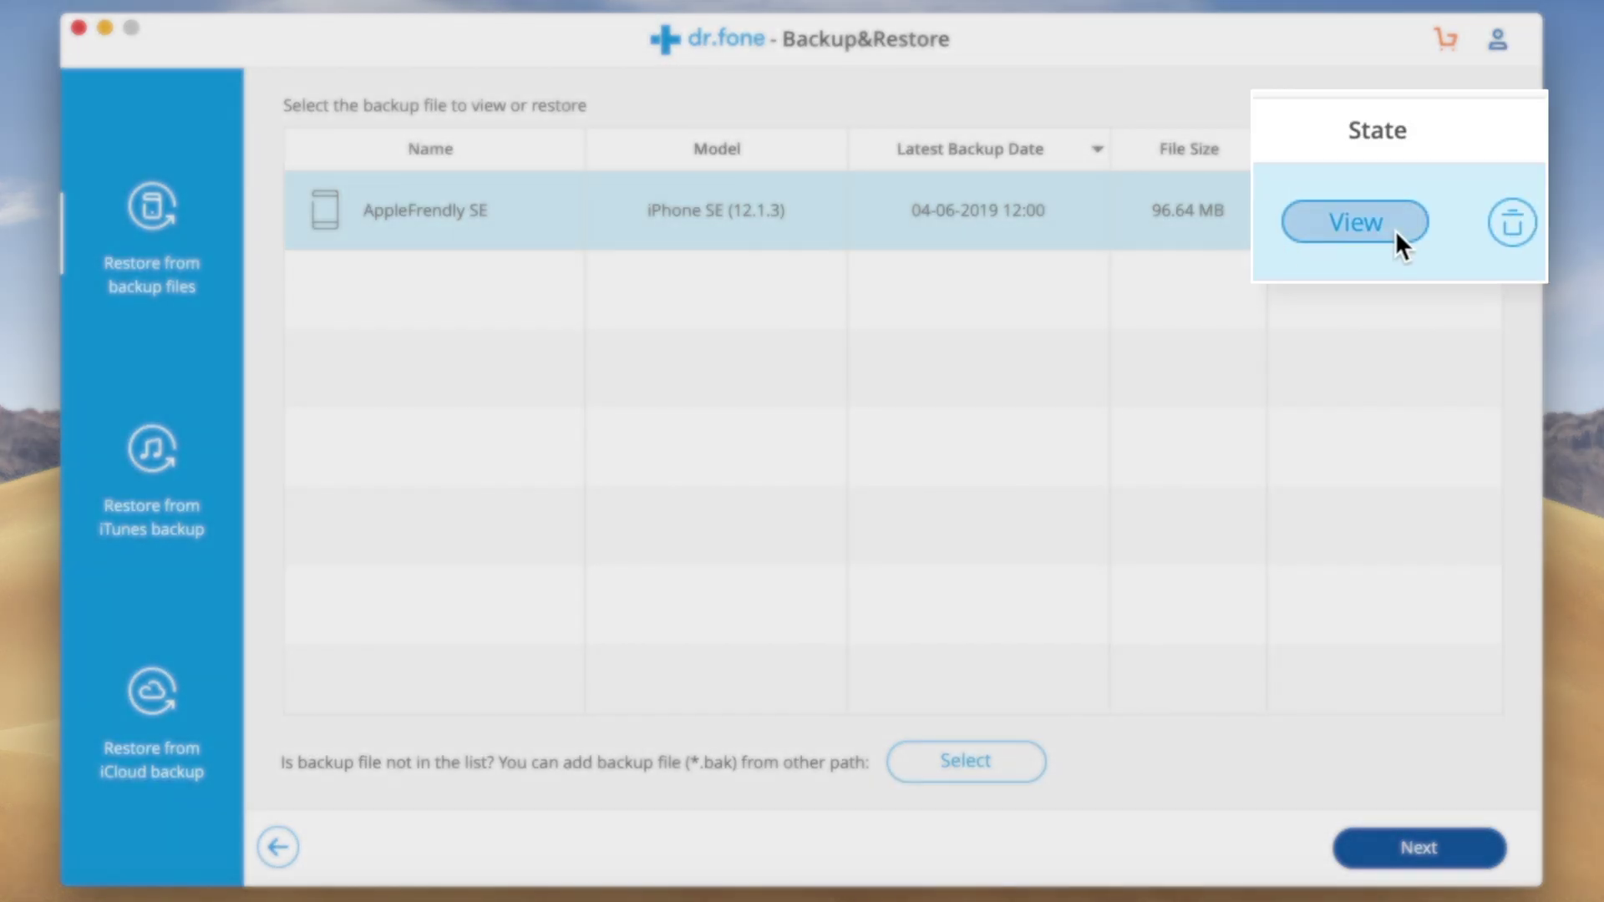
{"action": "left_click", "coordinate": [388, 185]}
{"action": "left_click", "coordinate": [387, 225]}
{"action": "left_click", "coordinate": [387, 303]}
{"action": "left_click", "coordinate": [387, 343]}
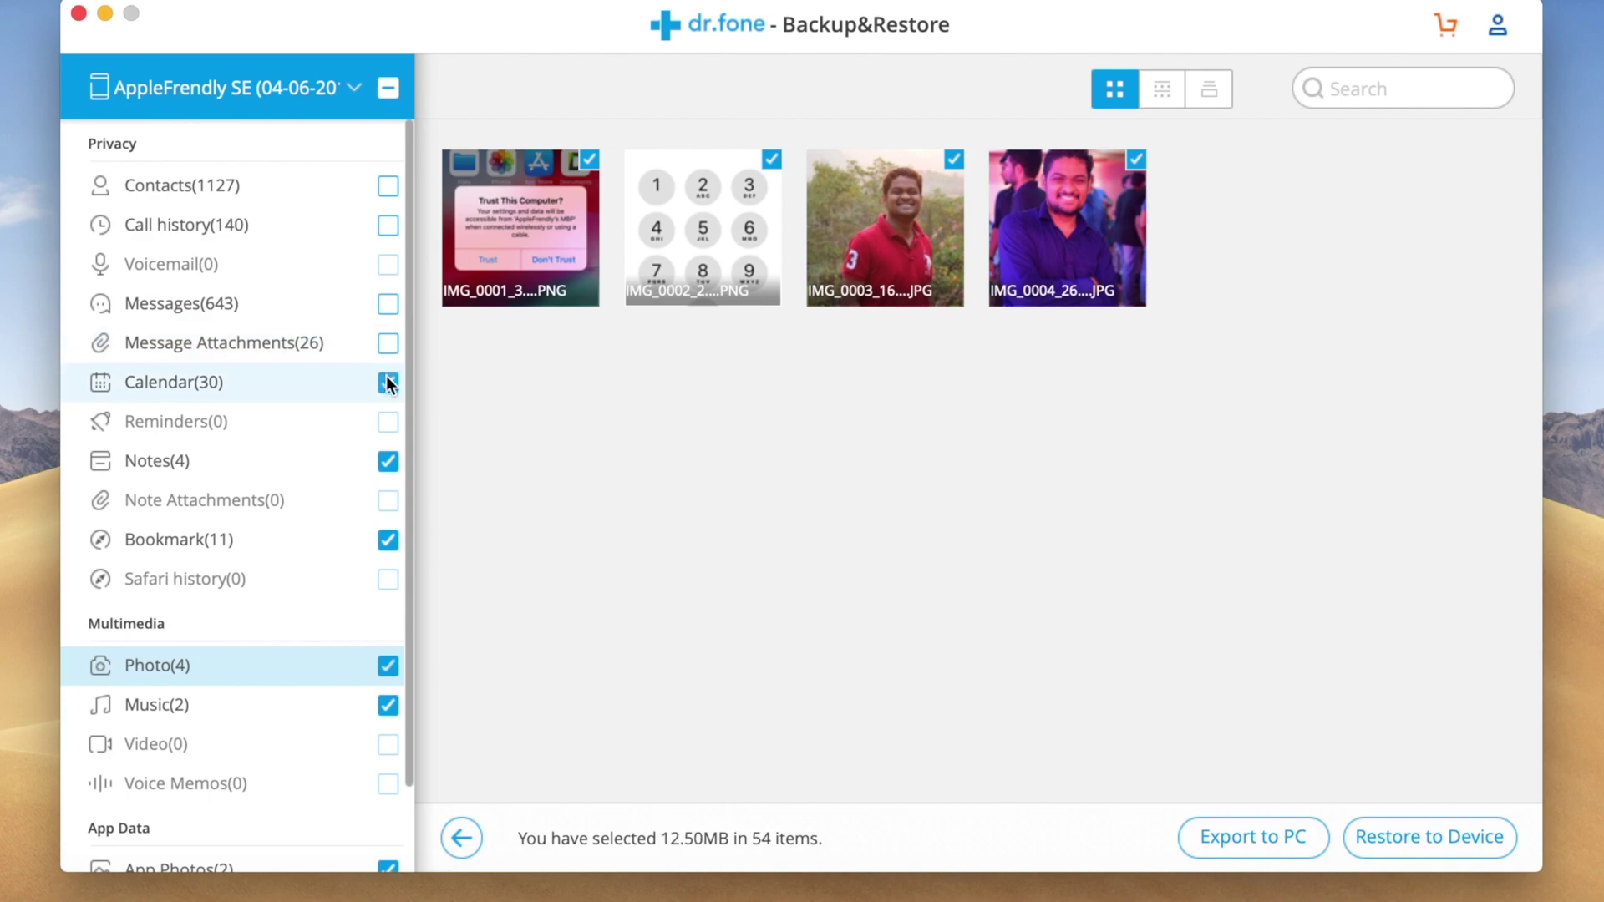
{"action": "left_click", "coordinate": [388, 383]}
{"action": "left_click", "coordinate": [388, 462]}
{"action": "left_click", "coordinate": [388, 540]}
{"action": "left_click", "coordinate": [387, 706]}
{"action": "scroll", "coordinate": [376, 741], "scroll_direction": "down", "scroll_amount": 2}
{"action": "left_click", "coordinate": [388, 770]}
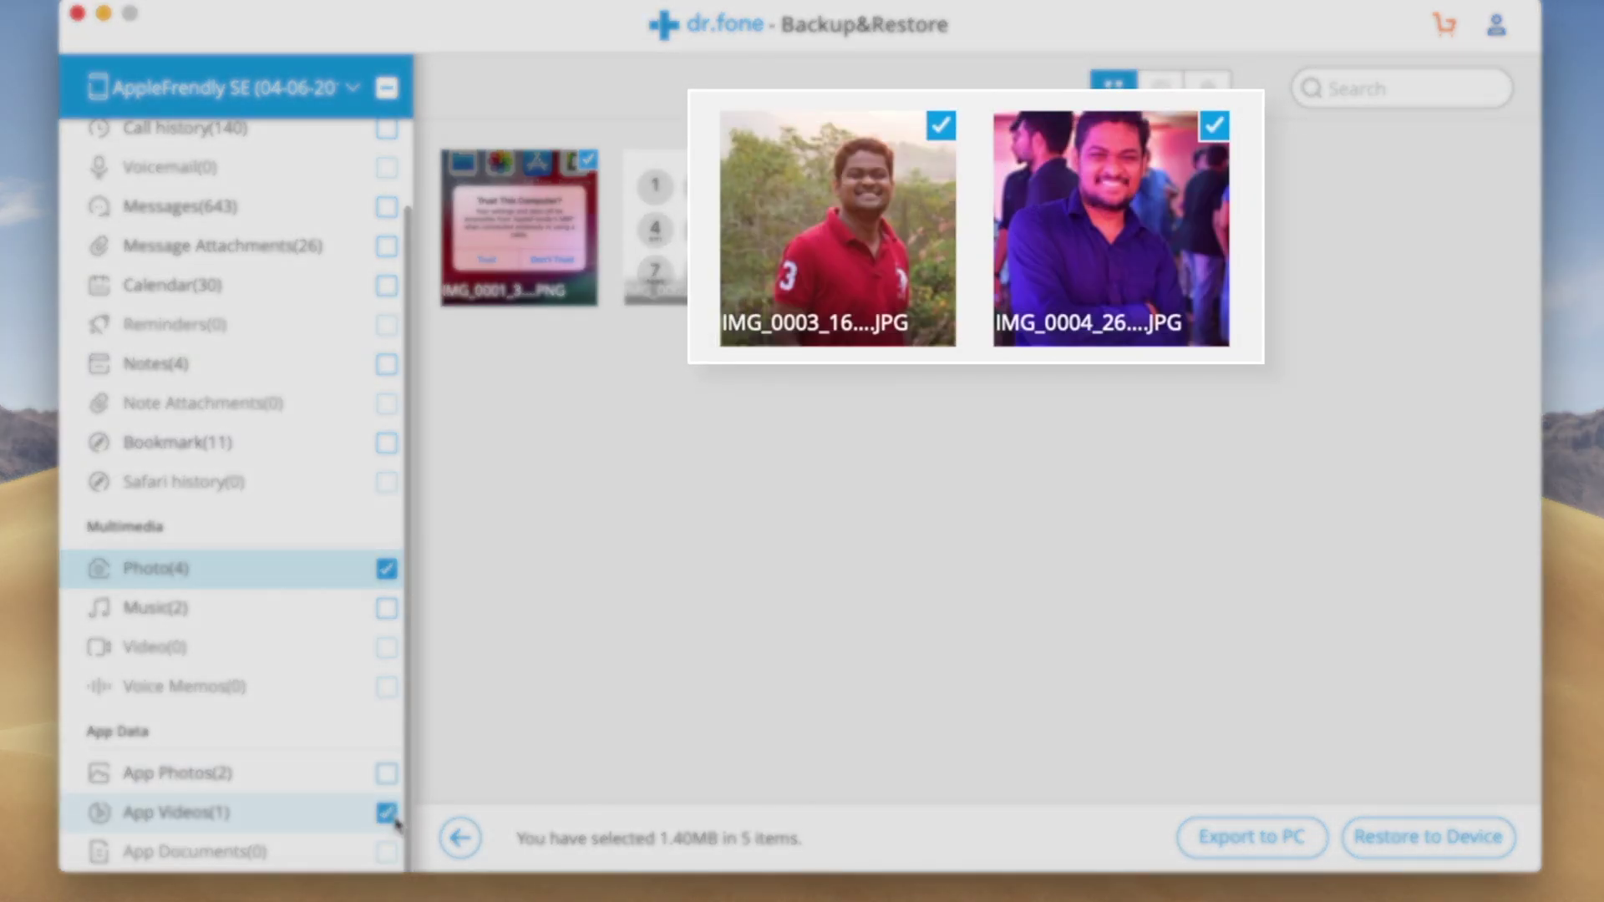
{"action": "left_click", "coordinate": [387, 810]}
{"action": "scroll", "coordinate": [282, 594], "scroll_direction": "up", "scroll_amount": 2}
- Untick the screenshot and keypad photos, then restore the photo selection to the device
{"action": "left_click", "coordinate": [586, 160]}
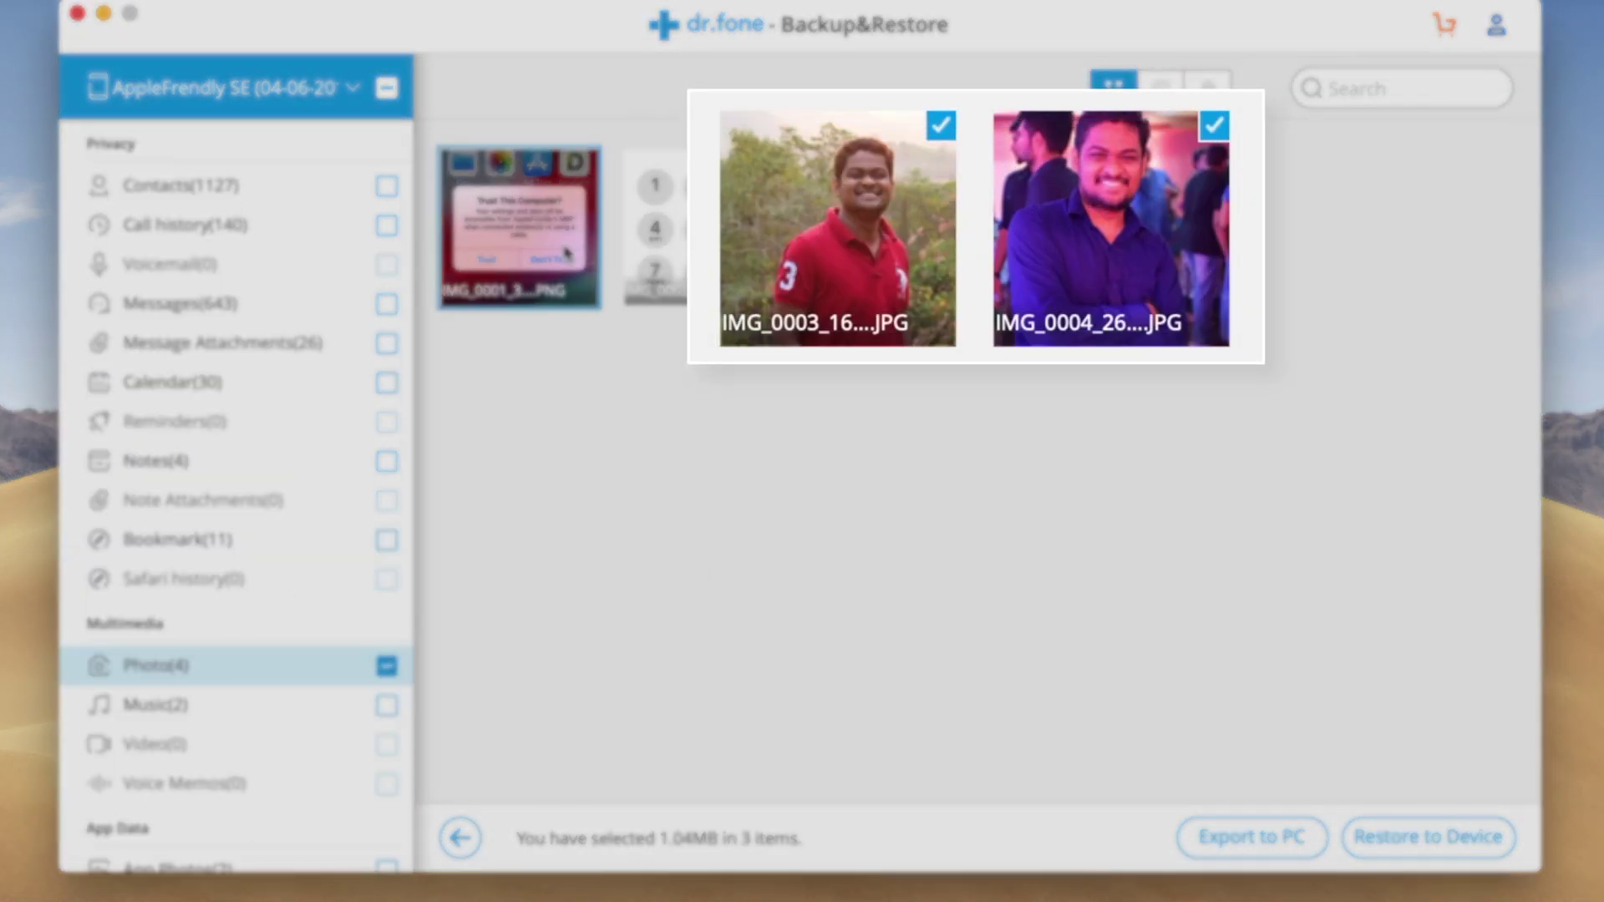
{"action": "left_click", "coordinate": [772, 161]}
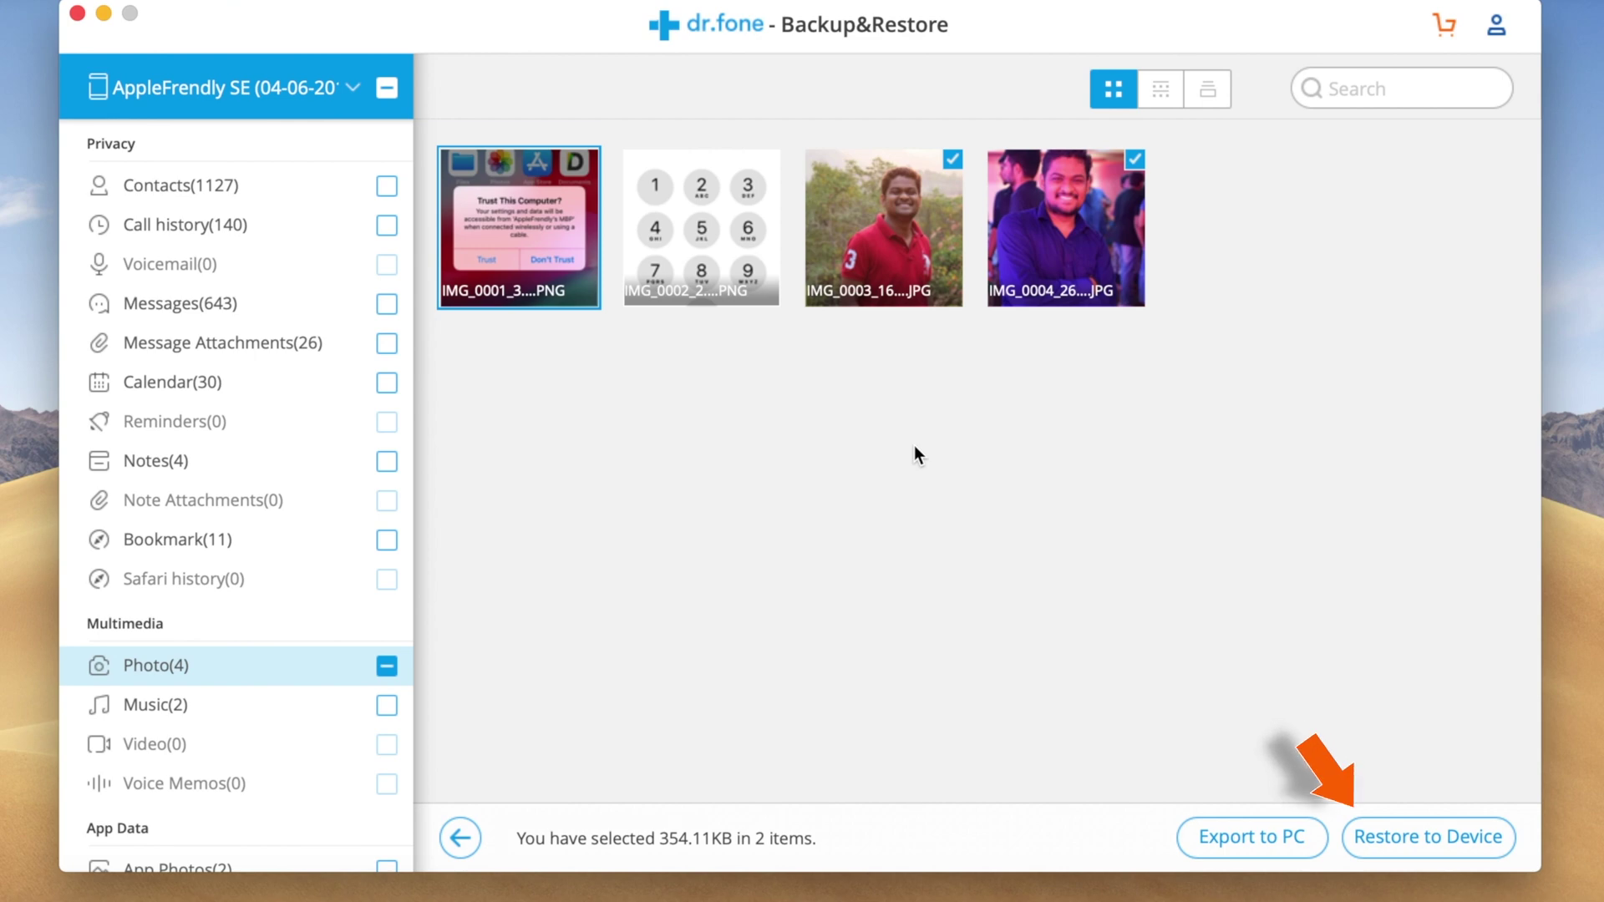
{"action": "left_click", "coordinate": [1391, 835]}
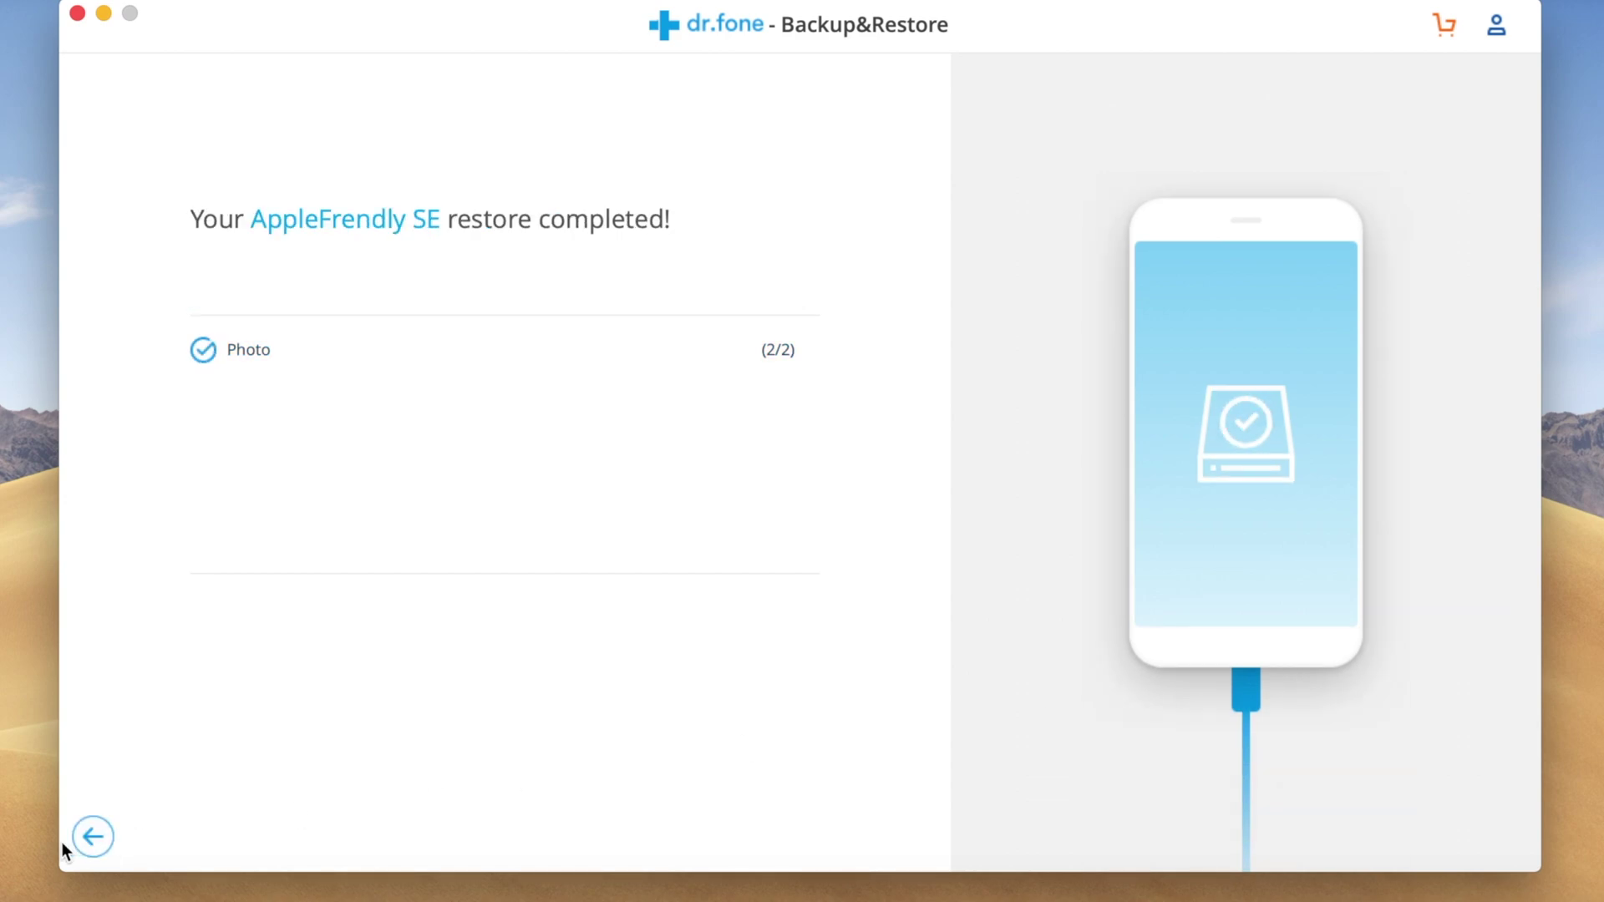
- Leave the completed 2/2 photo restore screen using the back arrow
{"action": "left_click", "coordinate": [88, 839]}
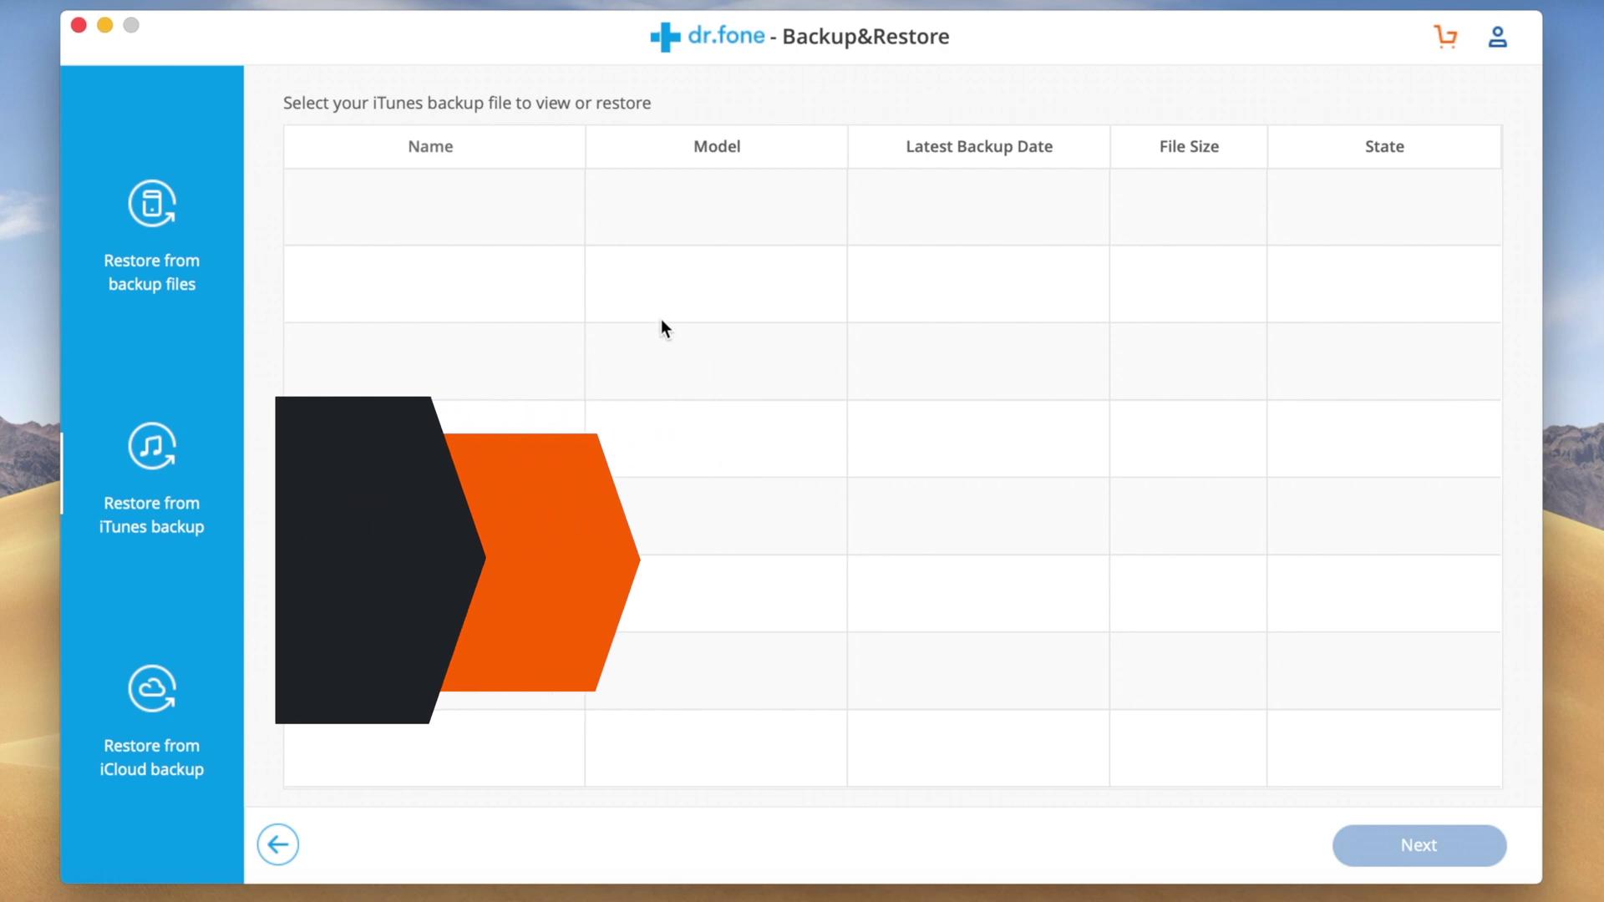
- Preview the iCloud backup restore page, then return to the saved backups list and deselect the entry
{"action": "left_click", "coordinate": [203, 742]}
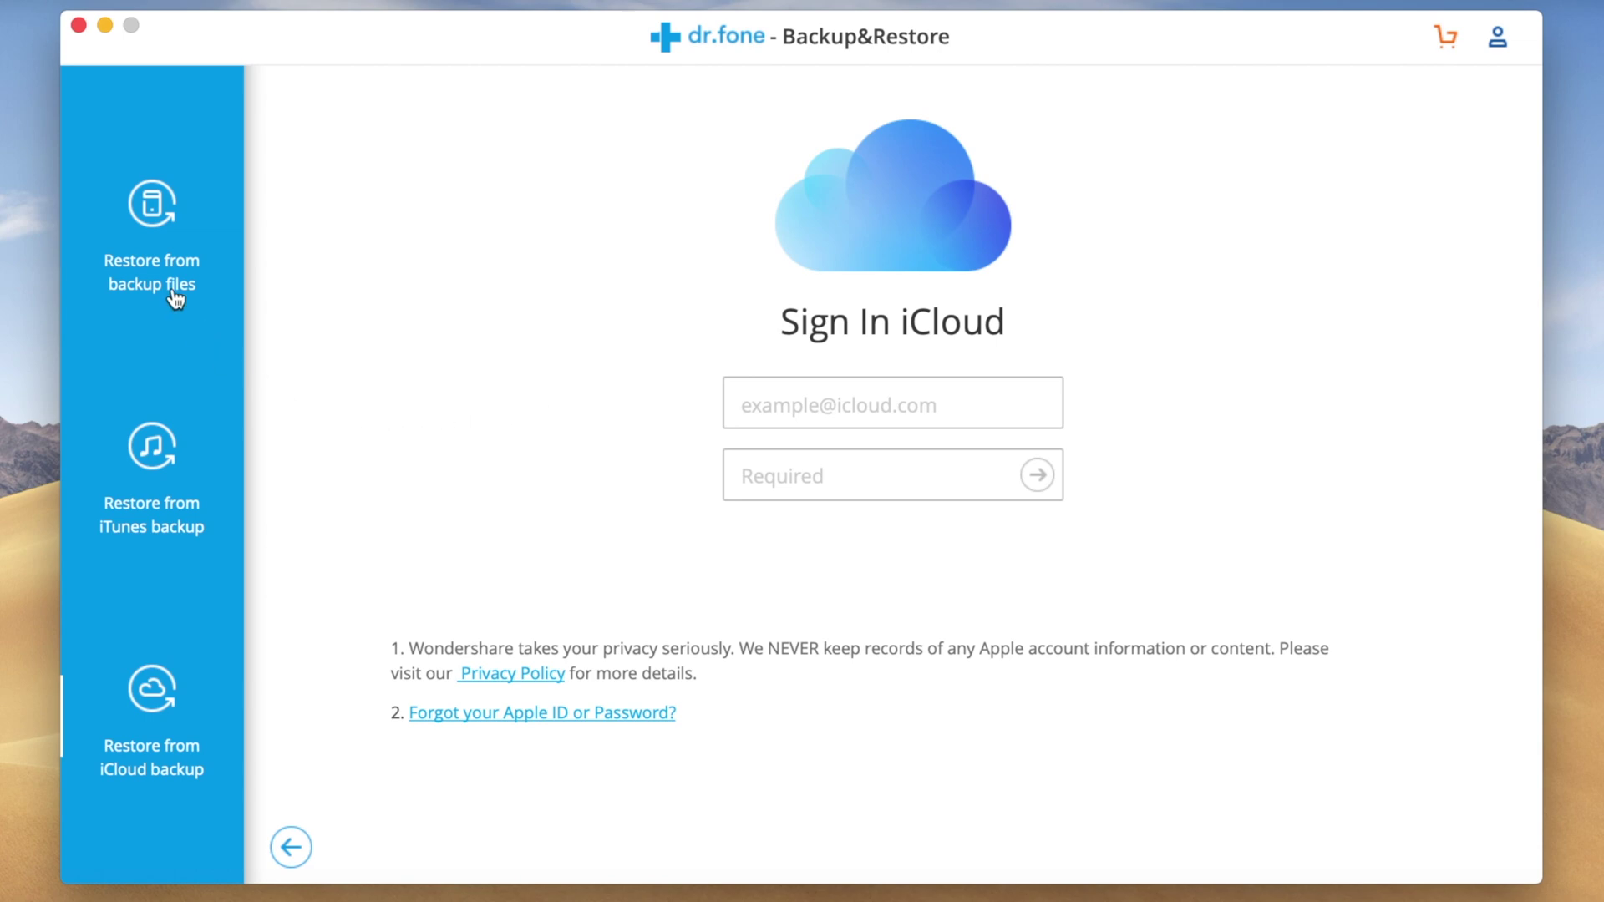
{"action": "left_click", "coordinate": [151, 261]}
{"action": "left_click", "coordinate": [566, 393]}
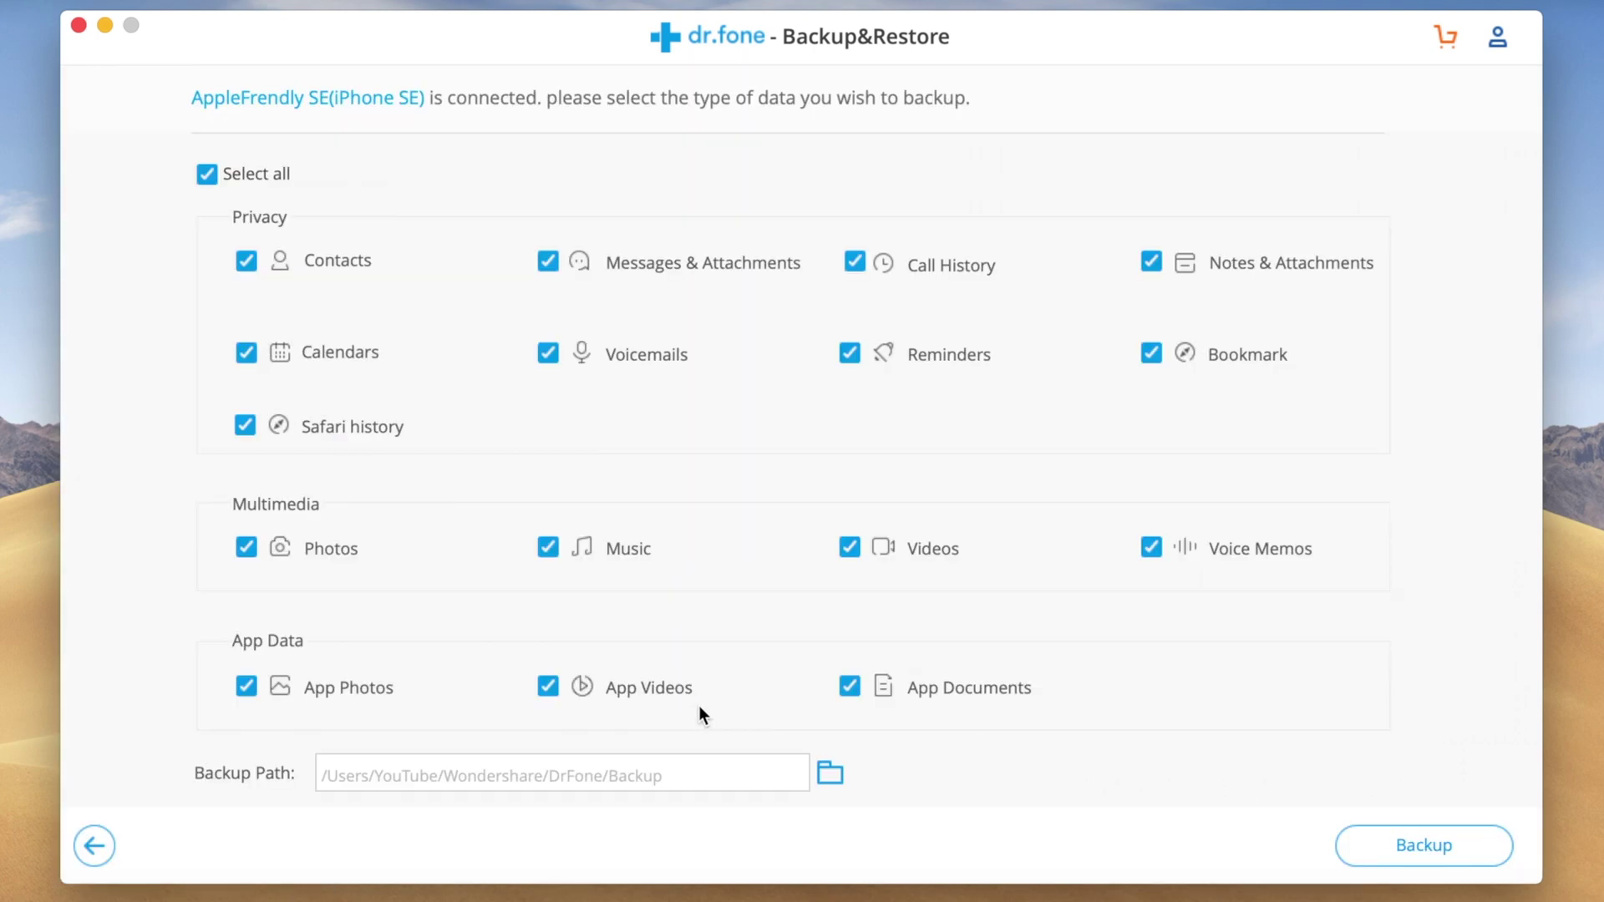
- Back up all data types of the AppleFrendly SE and view the backup history
{"action": "left_click", "coordinate": [1424, 845]}
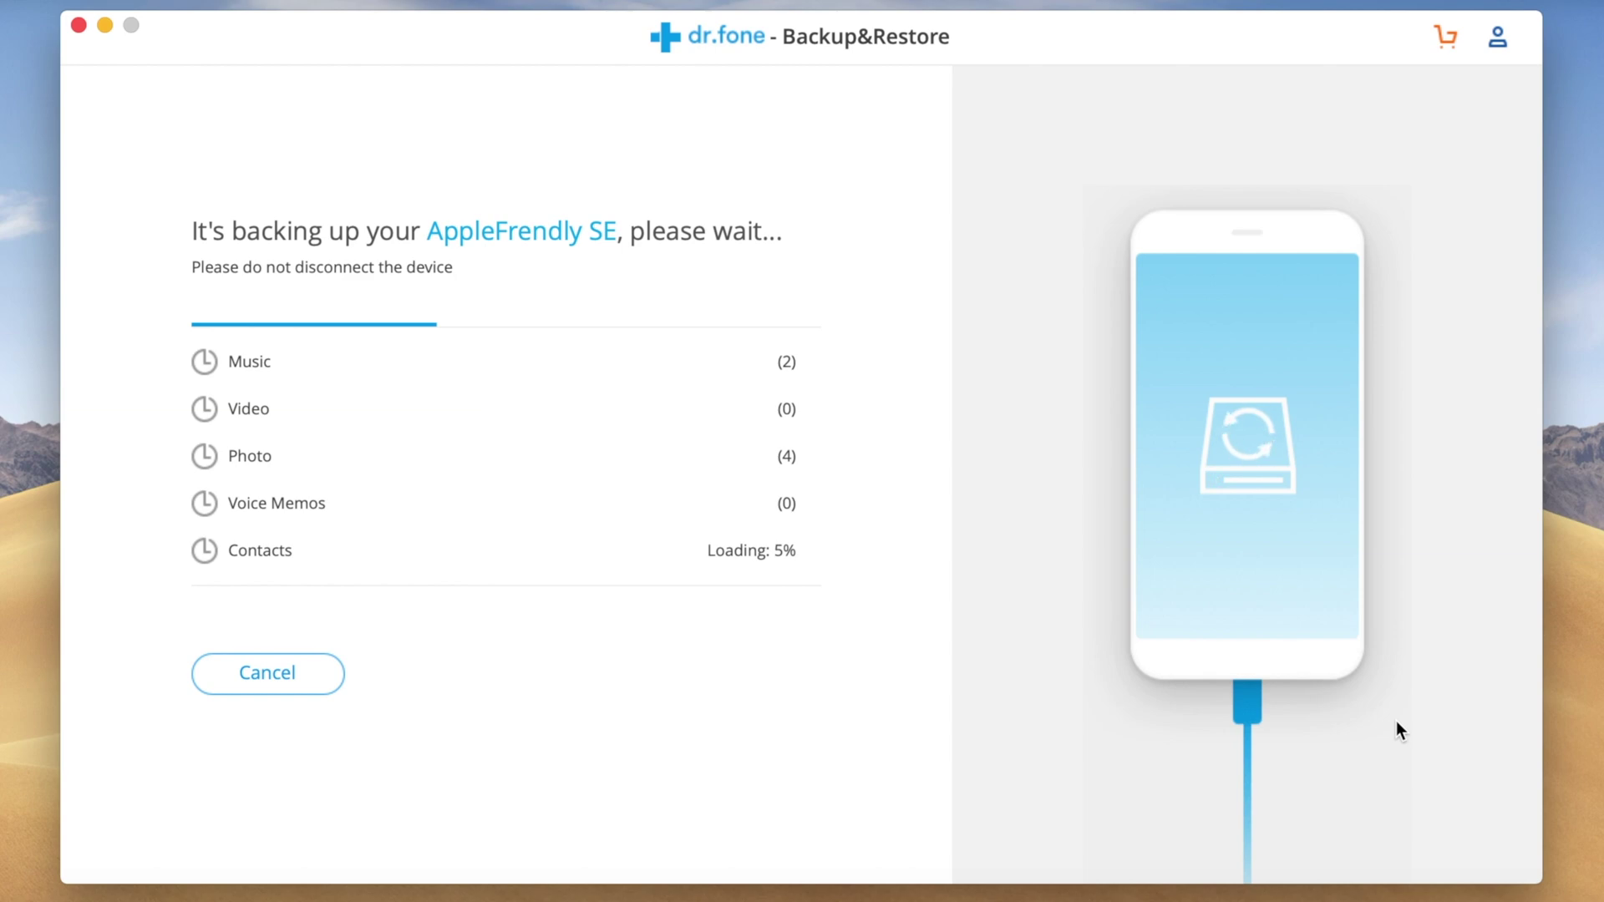
{"action": "left_click", "coordinate": [290, 673]}
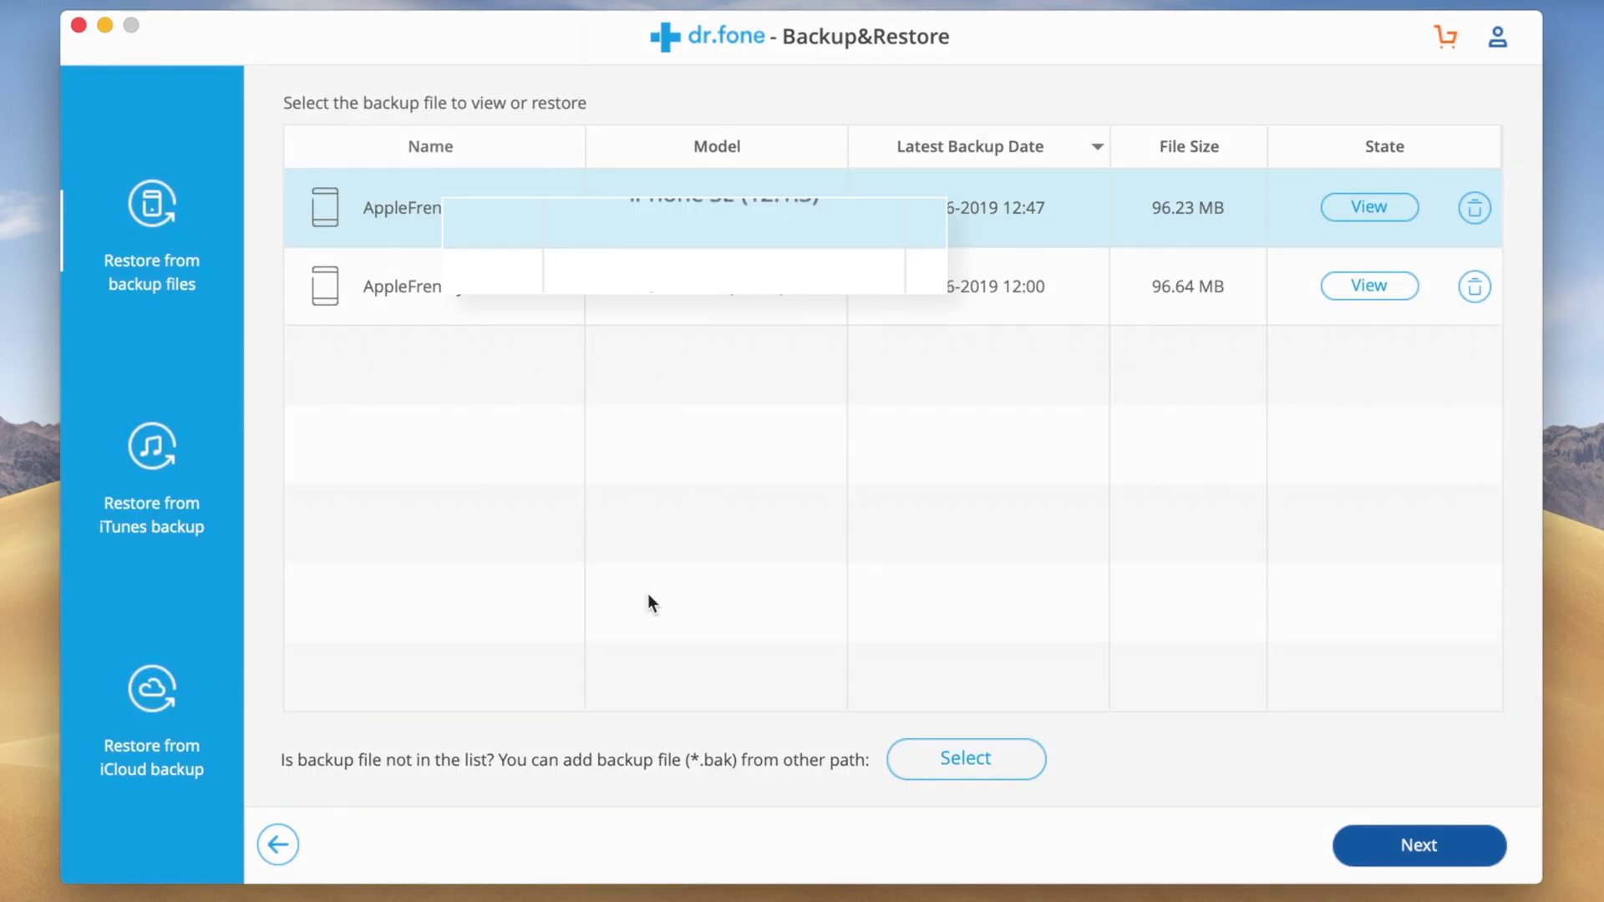